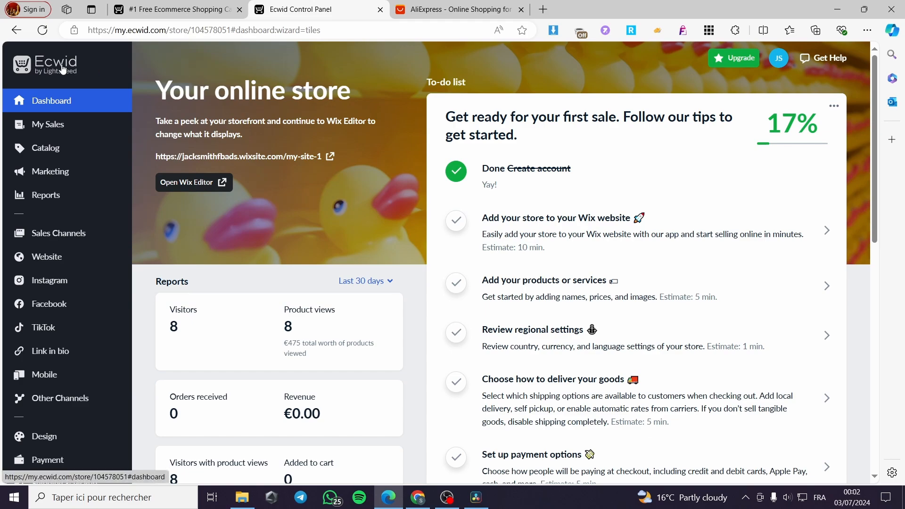
click(78, 73)
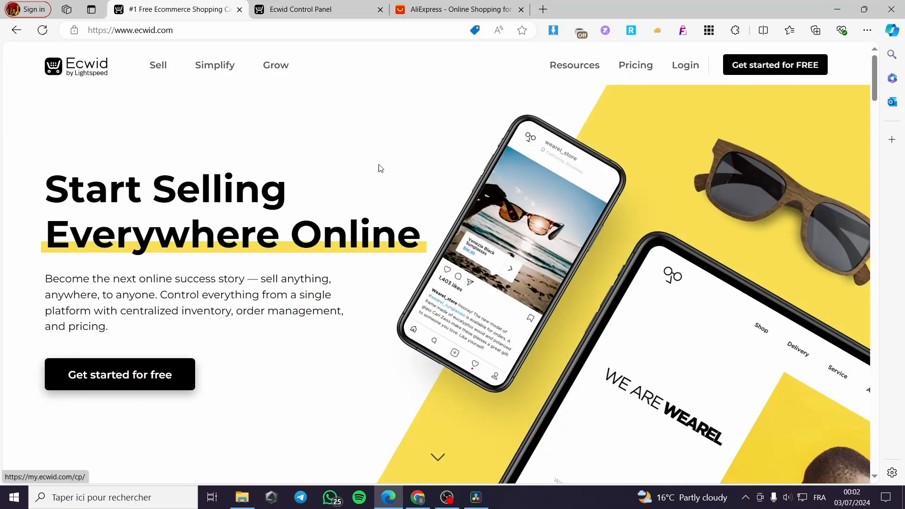
click(282, 9)
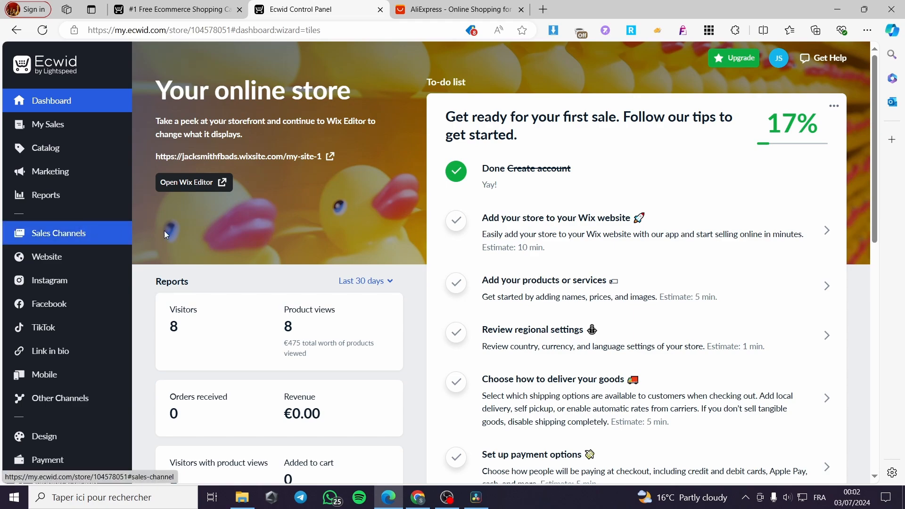
click(455, 9)
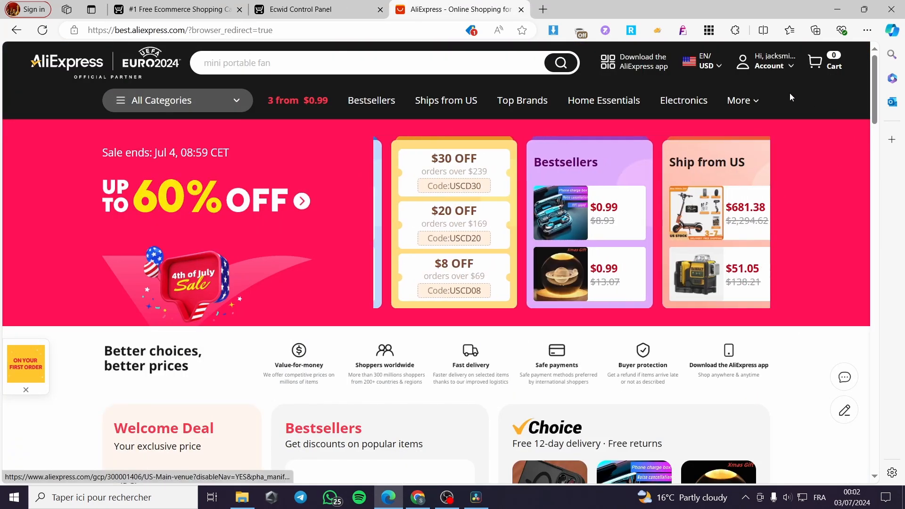
scroll(462, 369, down, 6)
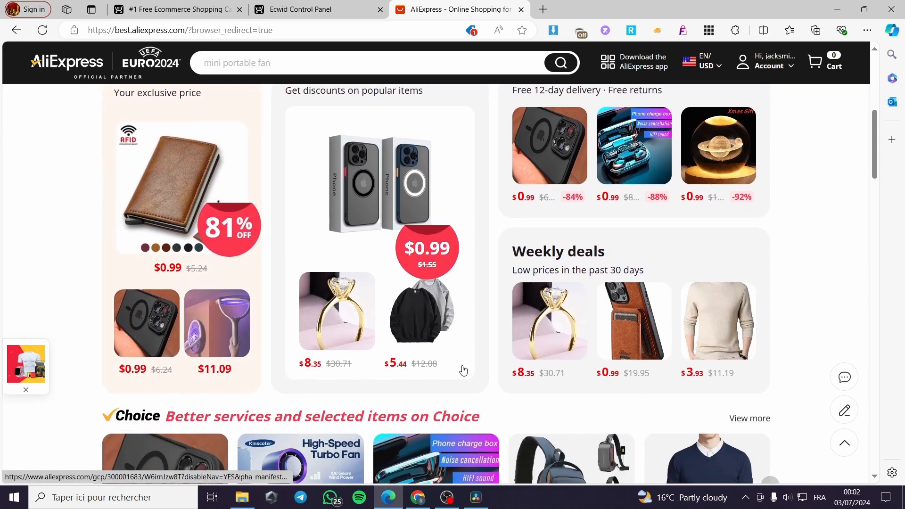
scroll(463, 324, down, 5)
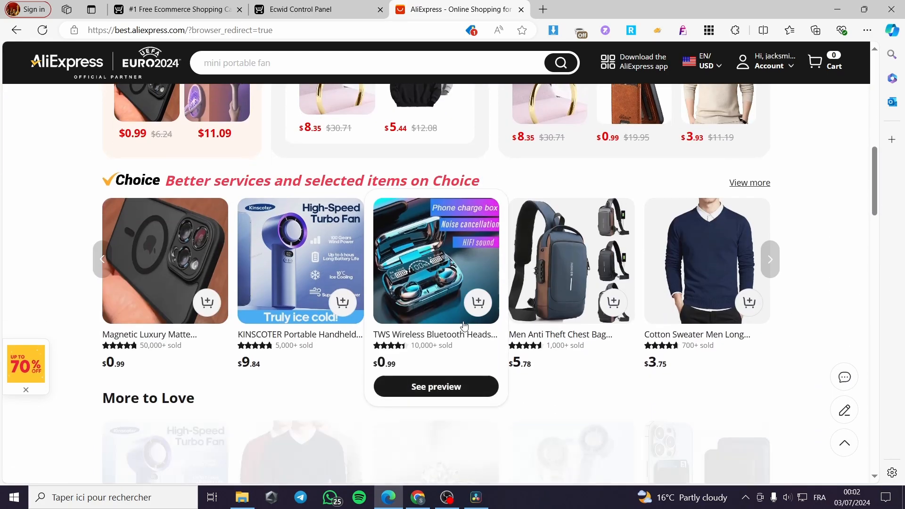
scroll(390, 432, up, 5)
scroll(377, 282, up, 5)
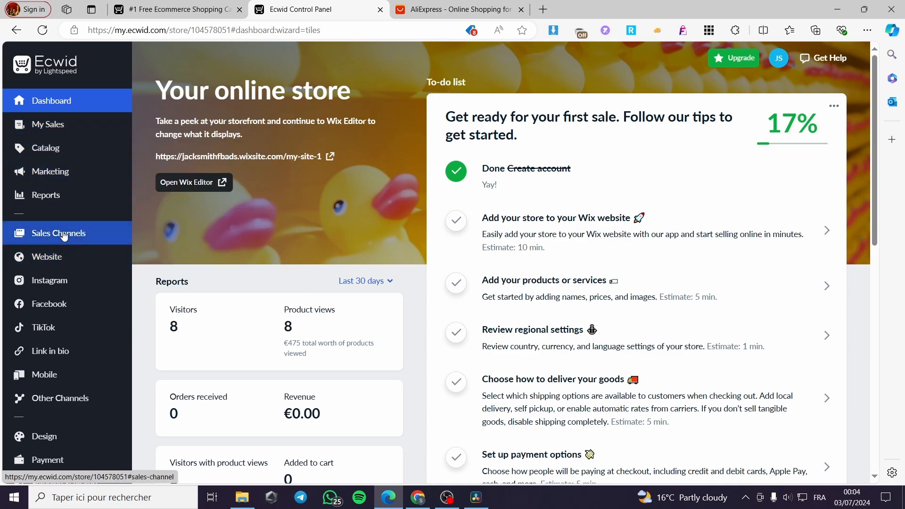
Step: Go to Sales Channels and scroll the Sell Everywhere page down to the Wix website platform
click(64, 235)
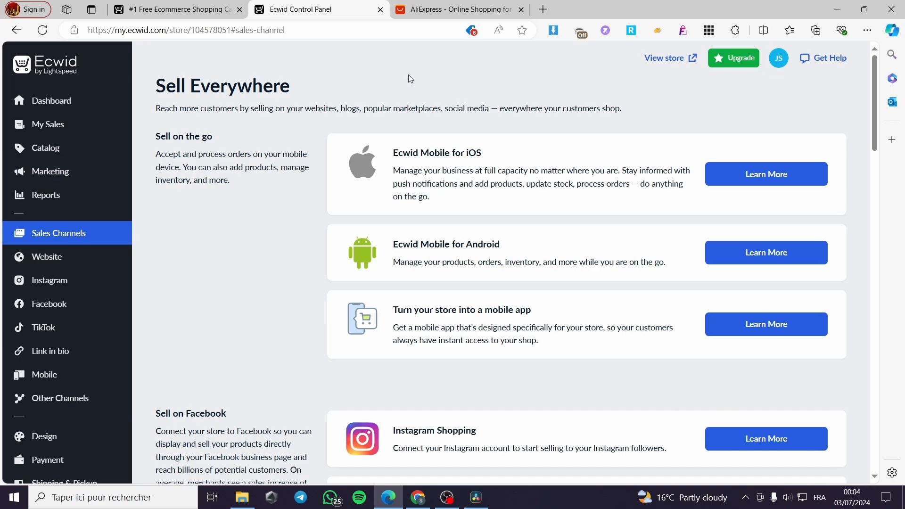
scroll(235, 170, down, 5)
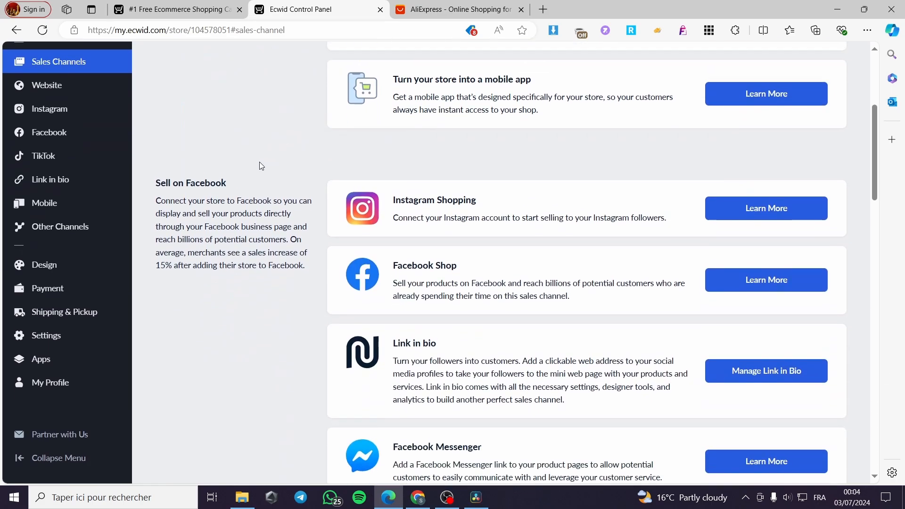
scroll(315, 188, up, 2)
scroll(315, 190, up, 3)
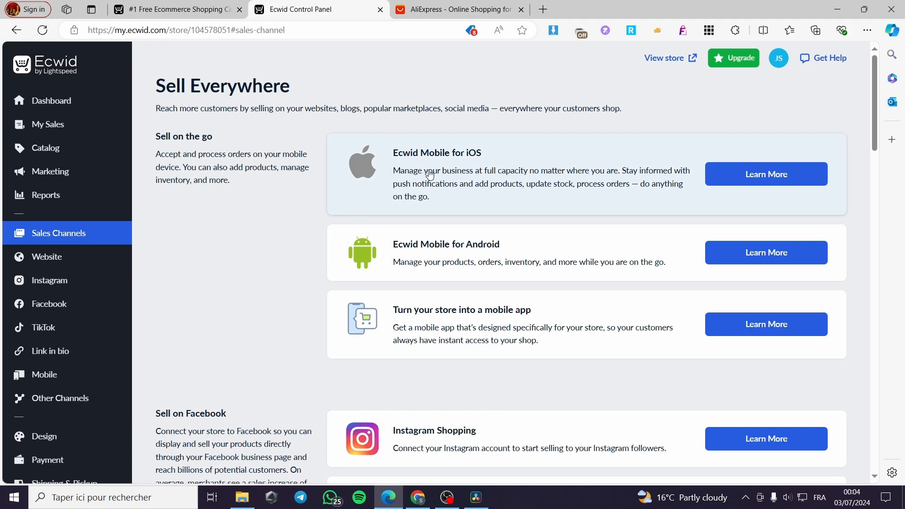
scroll(452, 142, down, 4)
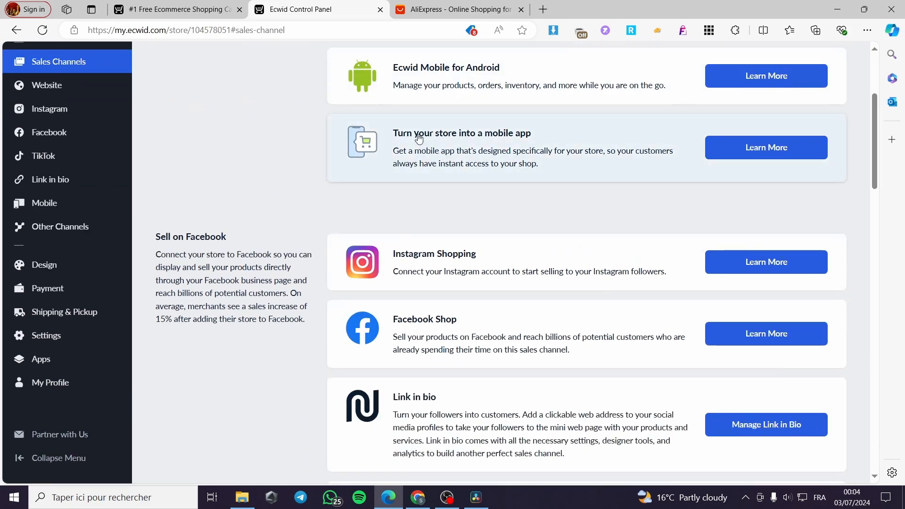
scroll(518, 90, down, 3)
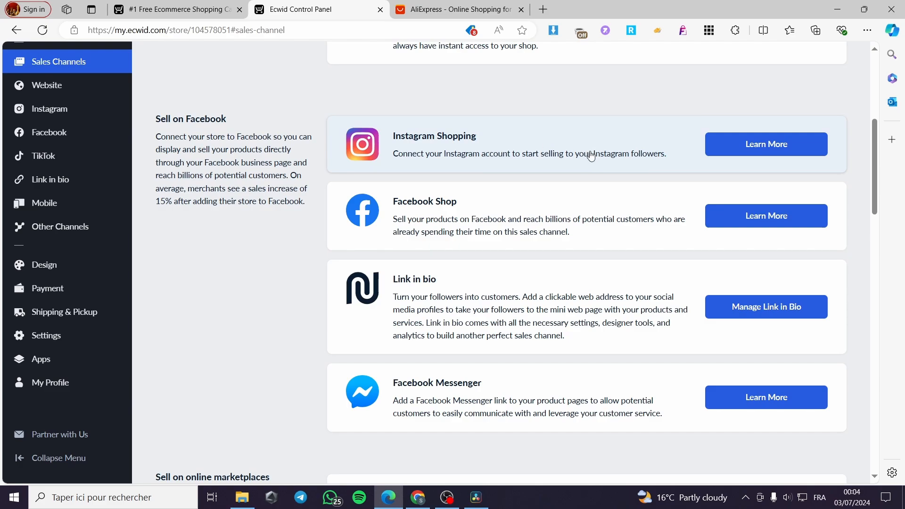
scroll(505, 166, down, 6)
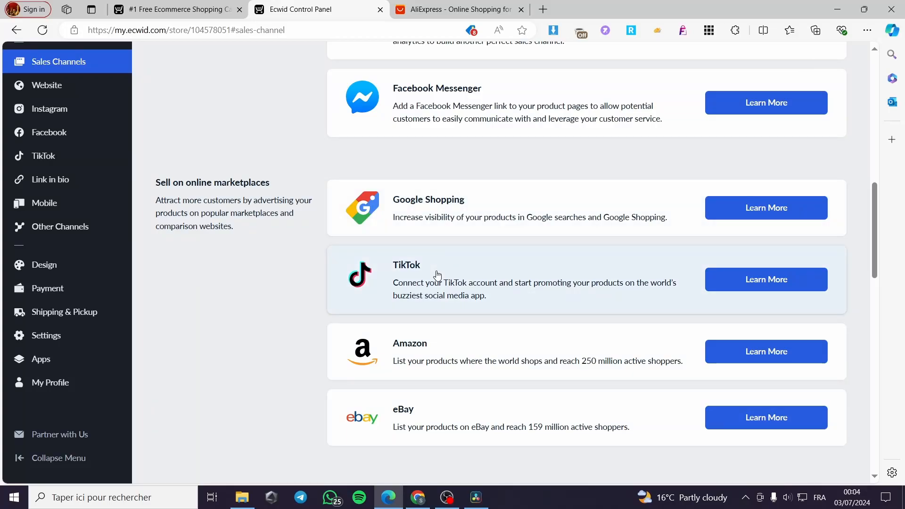
scroll(455, 259, down, 2)
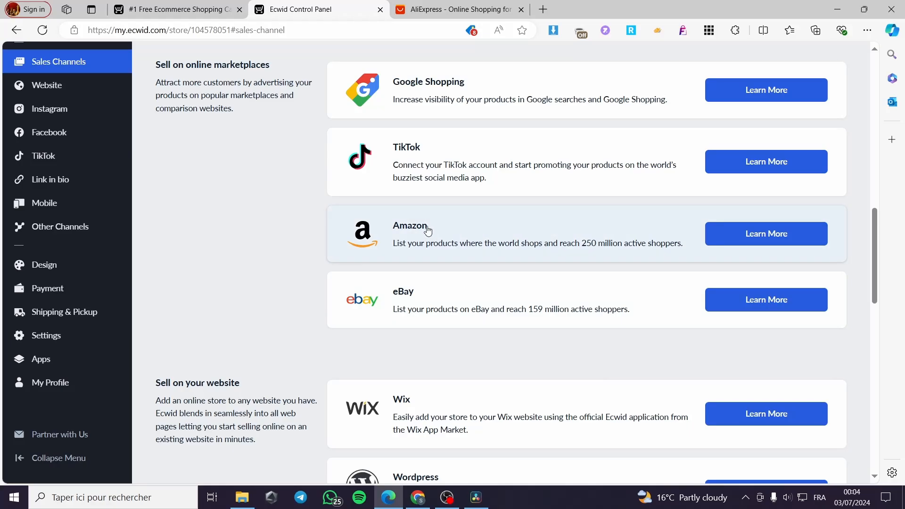
scroll(335, 214, down, 3)
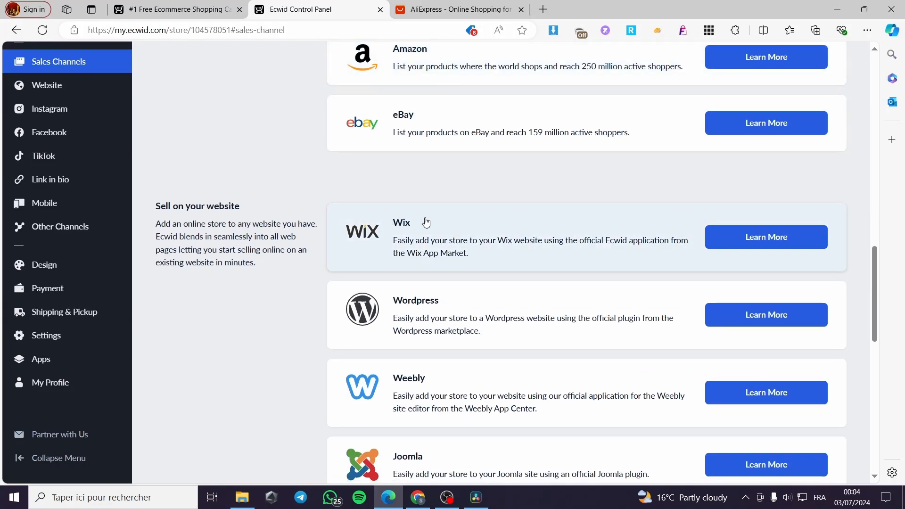
scroll(412, 219, down, 2)
scroll(349, 210, up, 2)
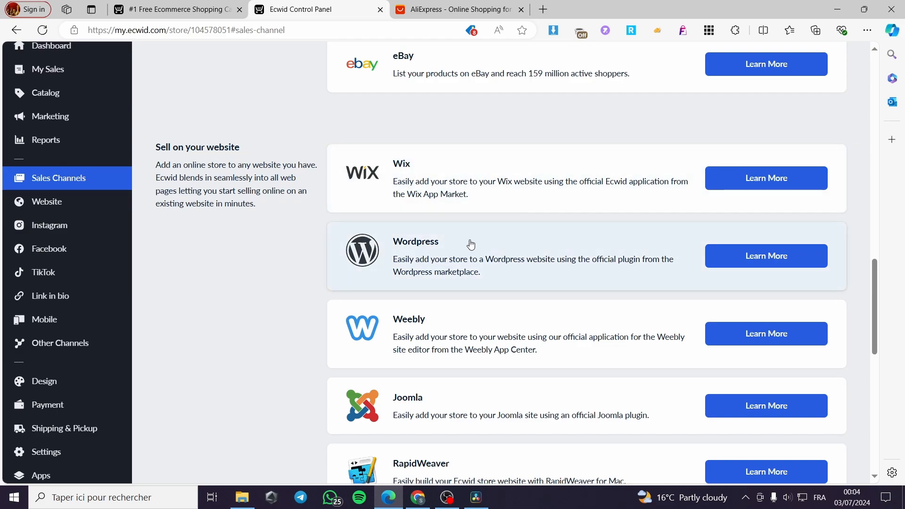
scroll(471, 241, down, 3)
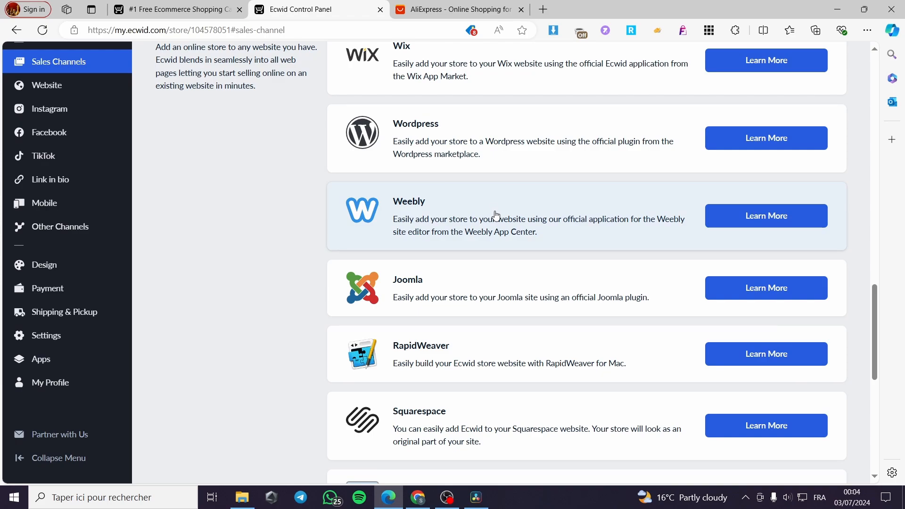
scroll(451, 259, down, 3)
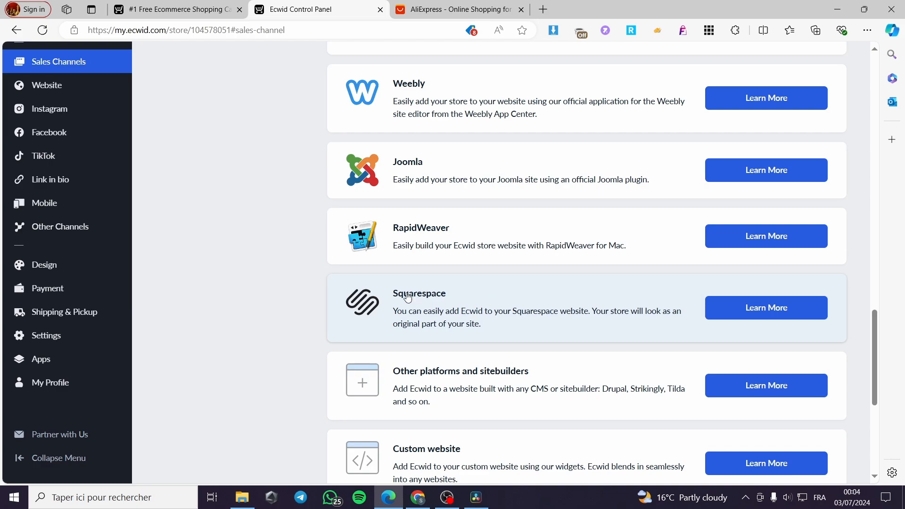
scroll(424, 298, up, 6)
Step: Install Ecwid's Online Store app from the Wix App Market on the first Wix site, accepting its permissions
click(426, 172)
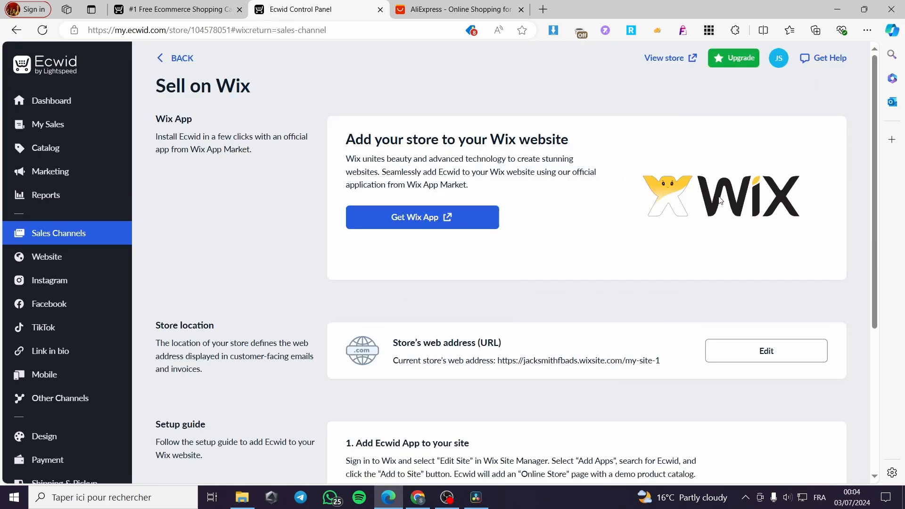
click(416, 222)
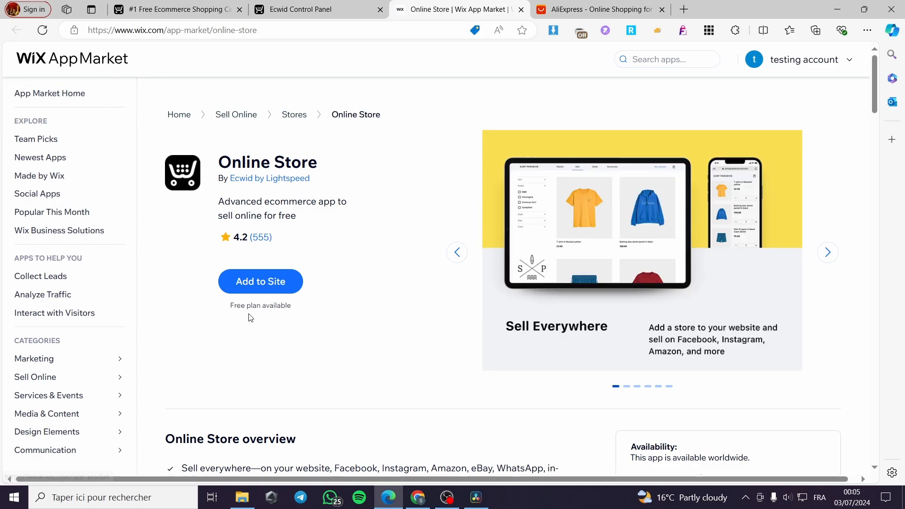
click(264, 278)
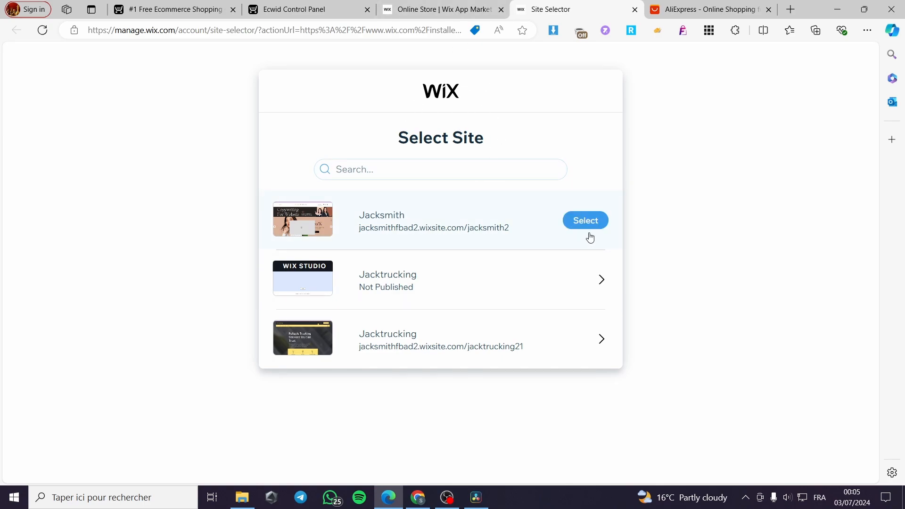
click(591, 226)
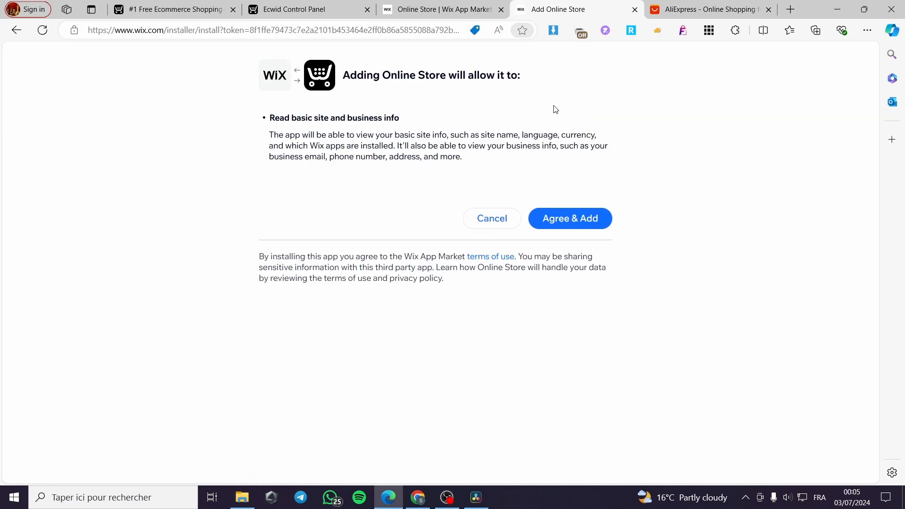
click(572, 216)
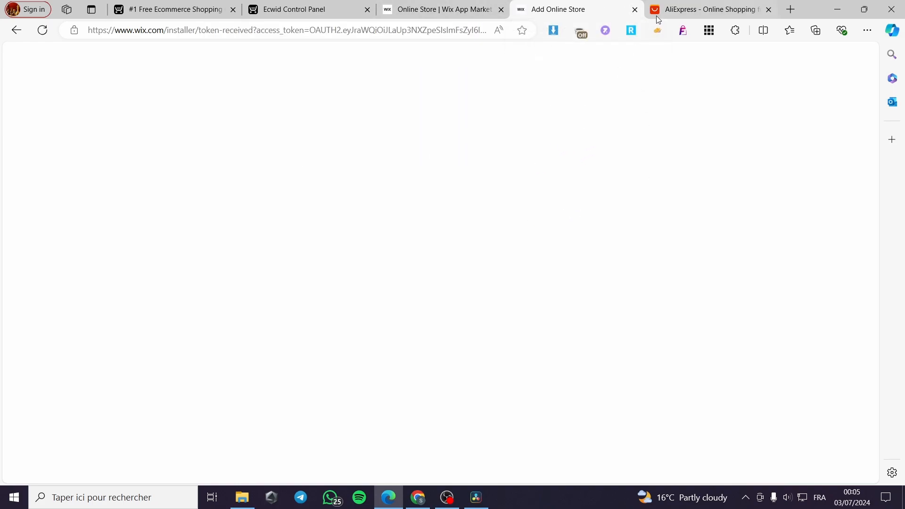
click(634, 9)
Step: Close the Online Store app tab and return to the Ecwid control panel
click(501, 9)
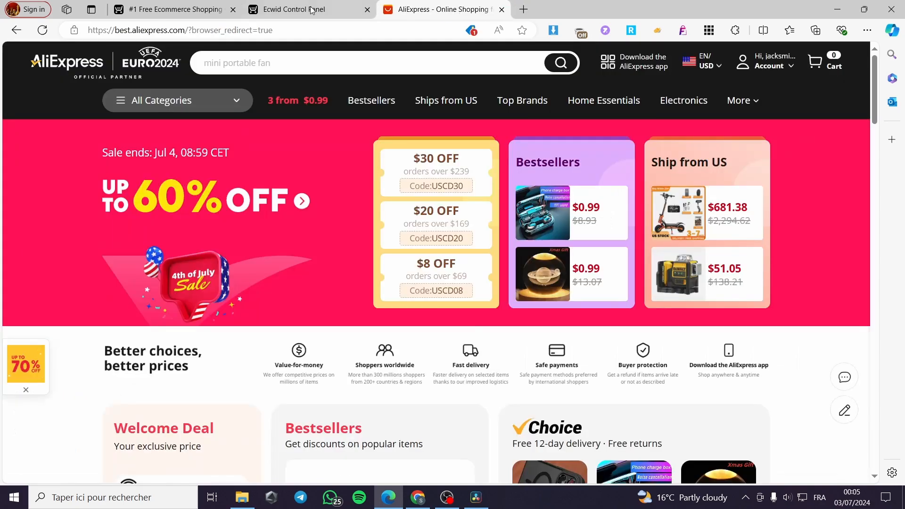
click(286, 11)
scroll(278, 266, down, 2)
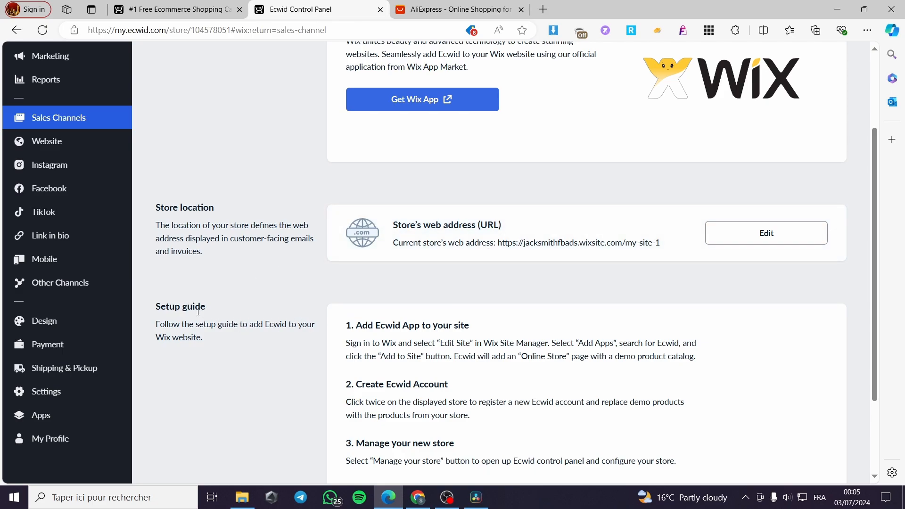
scroll(509, 304, down, 2)
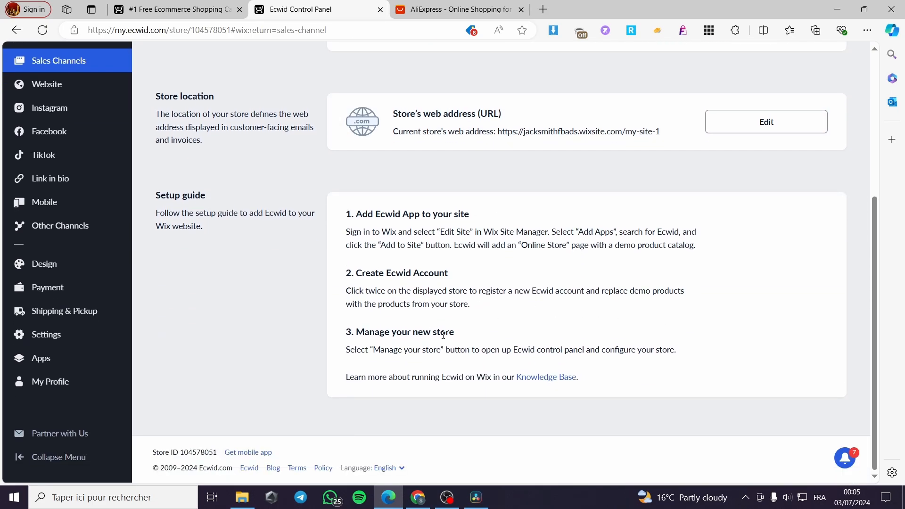
scroll(443, 335, up, 3)
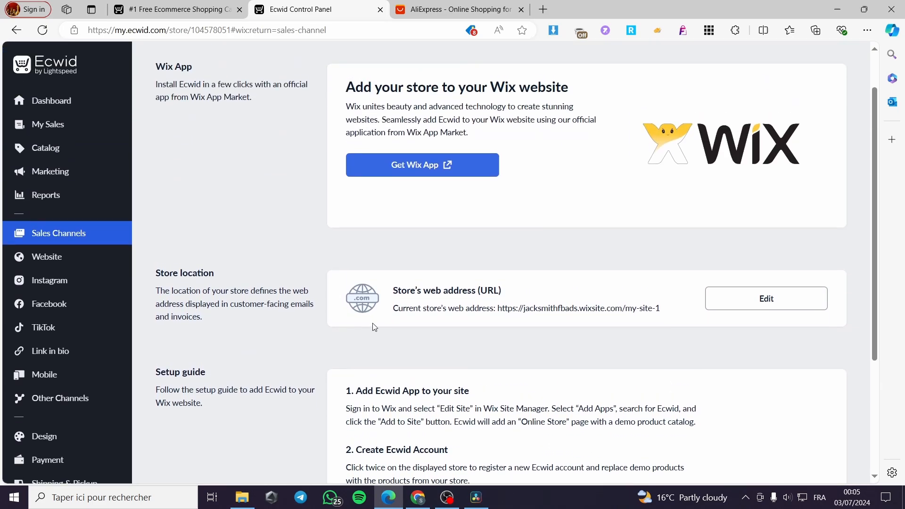
Step: Review the Website overview showing the published Online Store card and add-on options
click(69, 264)
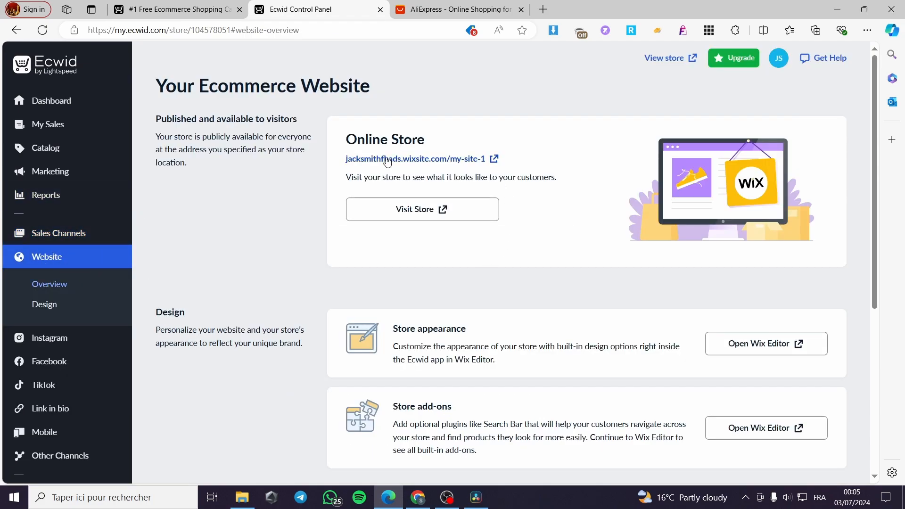
scroll(575, 320, down, 2)
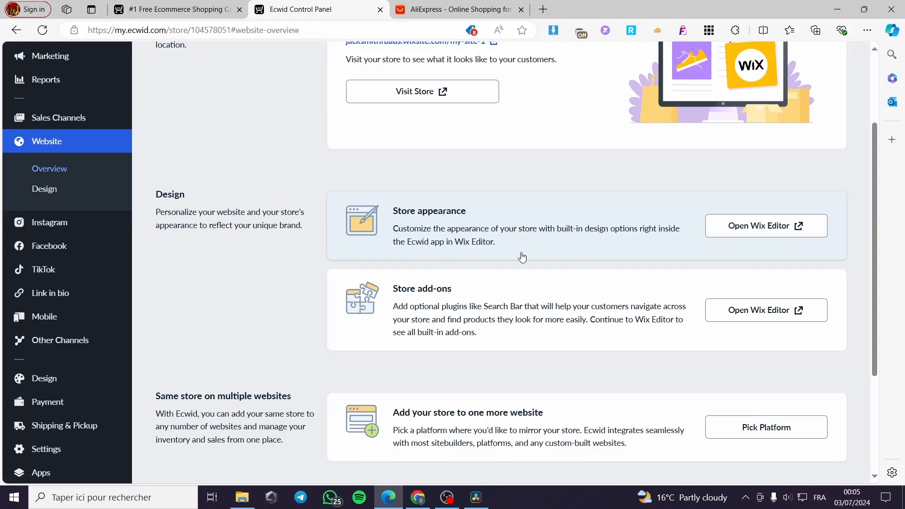
scroll(514, 301, down, 3)
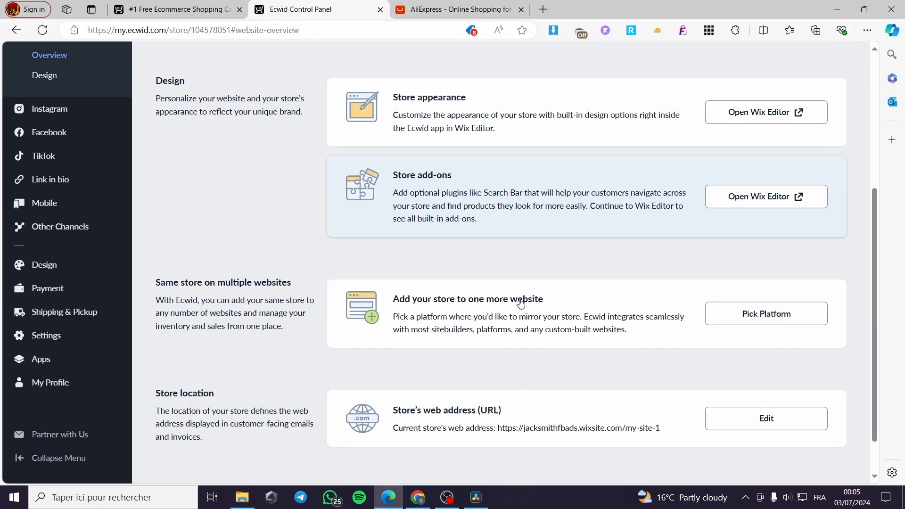
scroll(515, 302, up, 5)
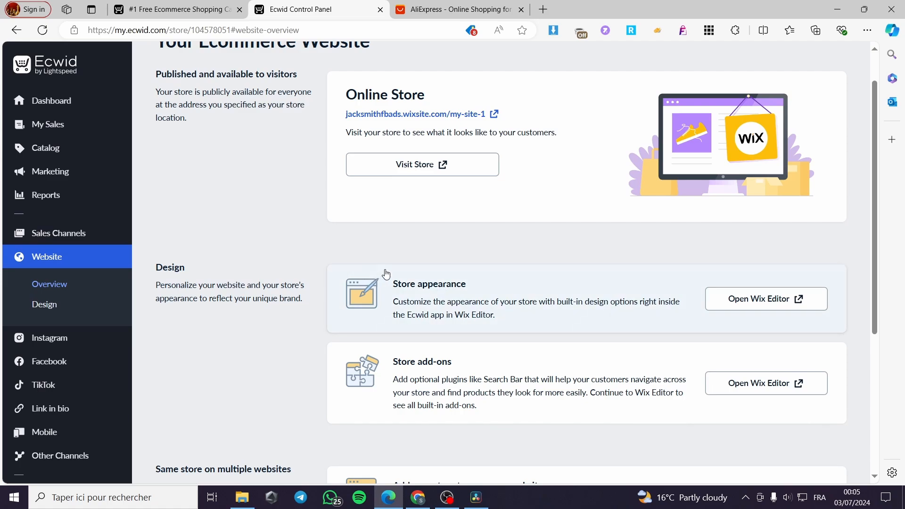
Step: Go to Catalog > Products and start a new product with Add New Product
click(71, 155)
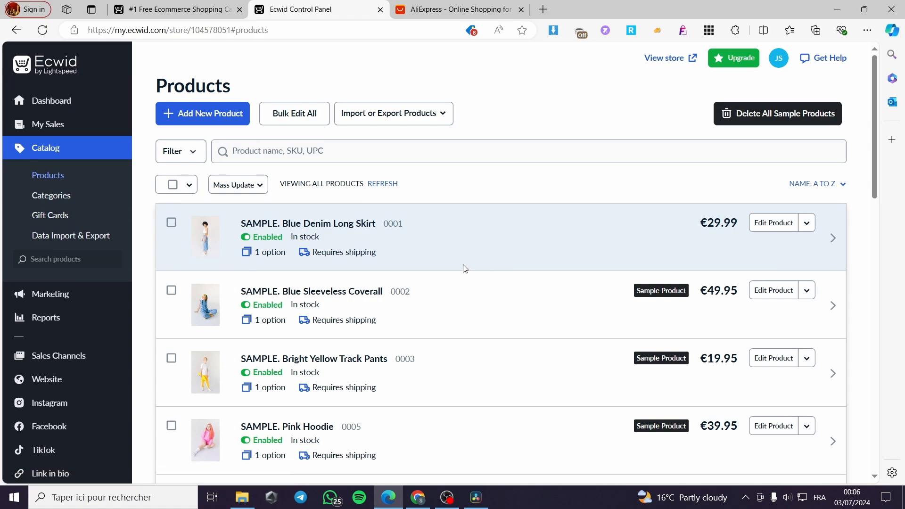
scroll(515, 258, down, 5)
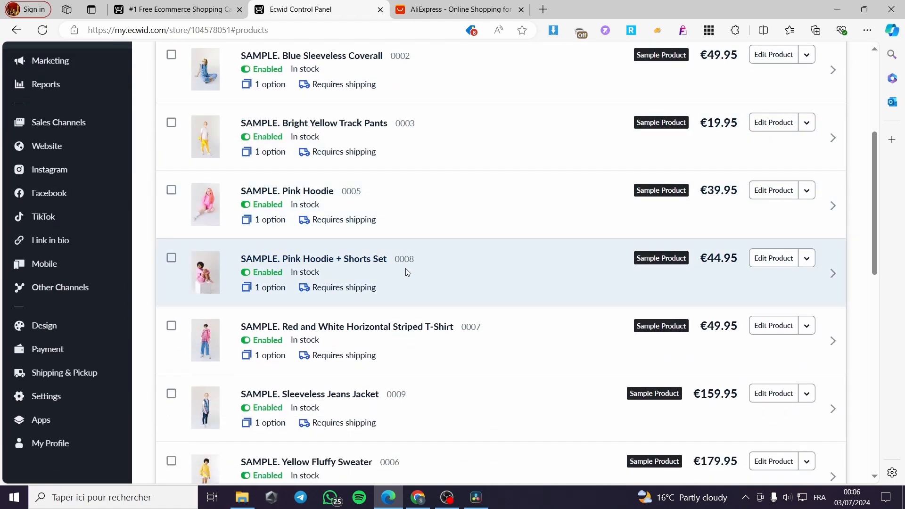
scroll(406, 270, up, 5)
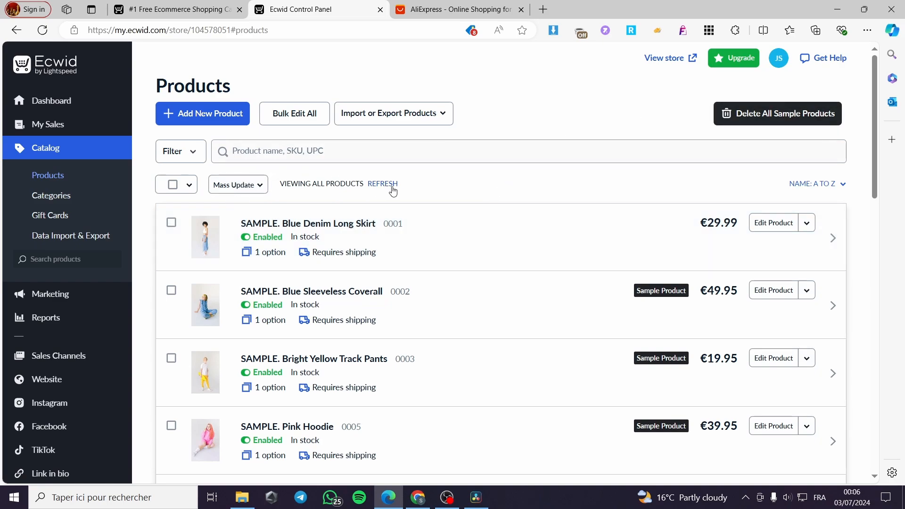
click(455, 5)
click(309, 4)
click(196, 117)
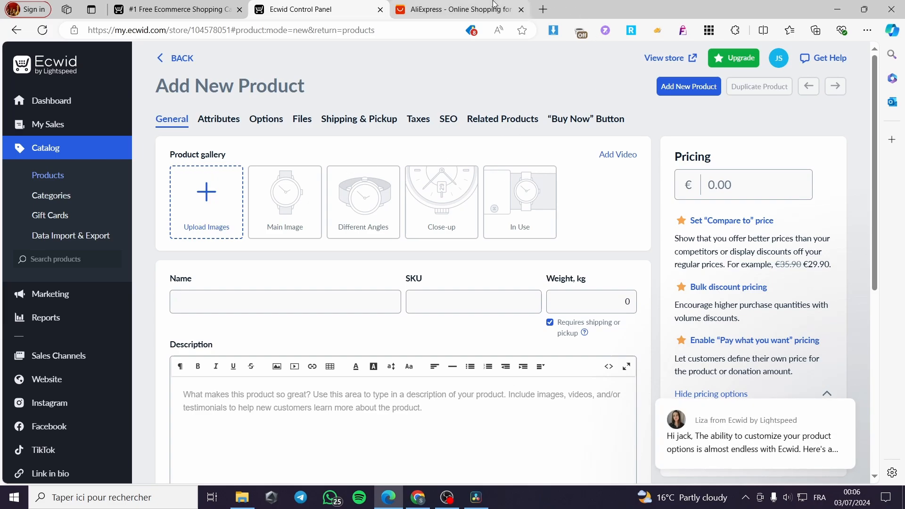
Step: On AliExpress, open the sweater deal in a new tab
click(452, 9)
scroll(771, 266, down, 9)
scroll(772, 265, down, 3)
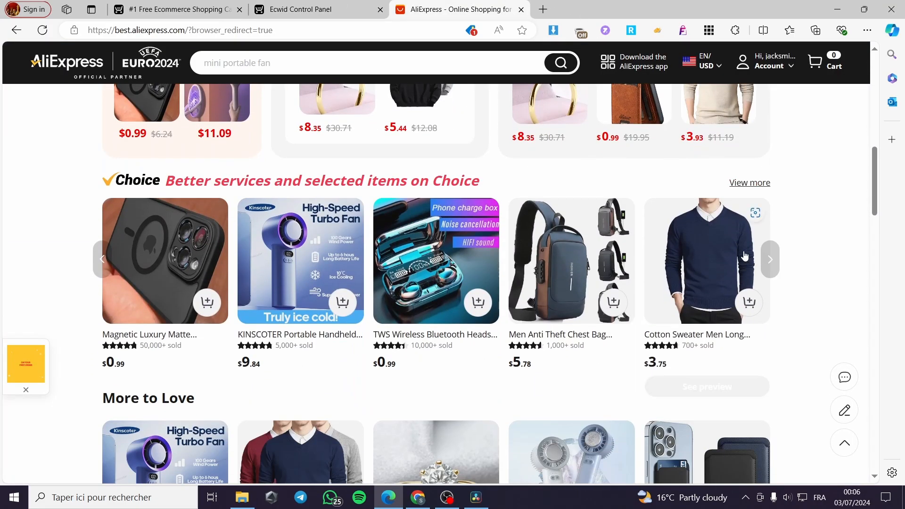
scroll(511, 269, down, 1)
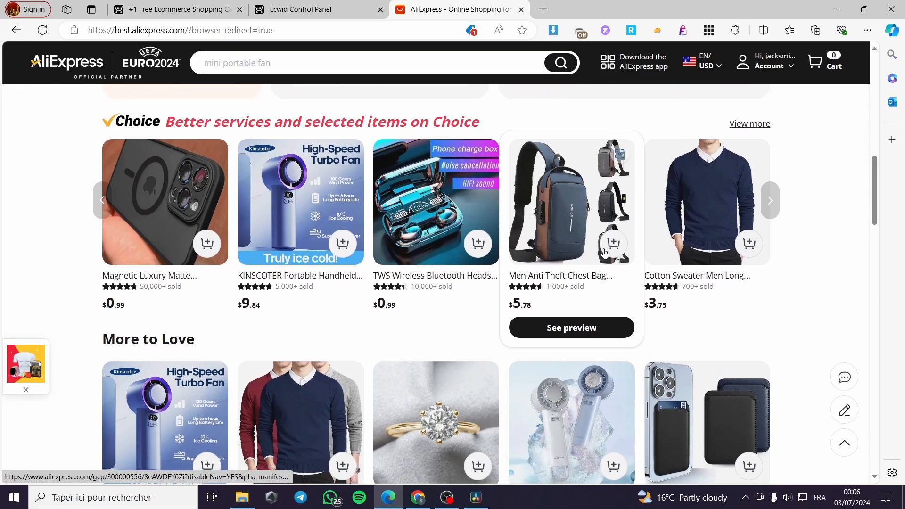
click(691, 210)
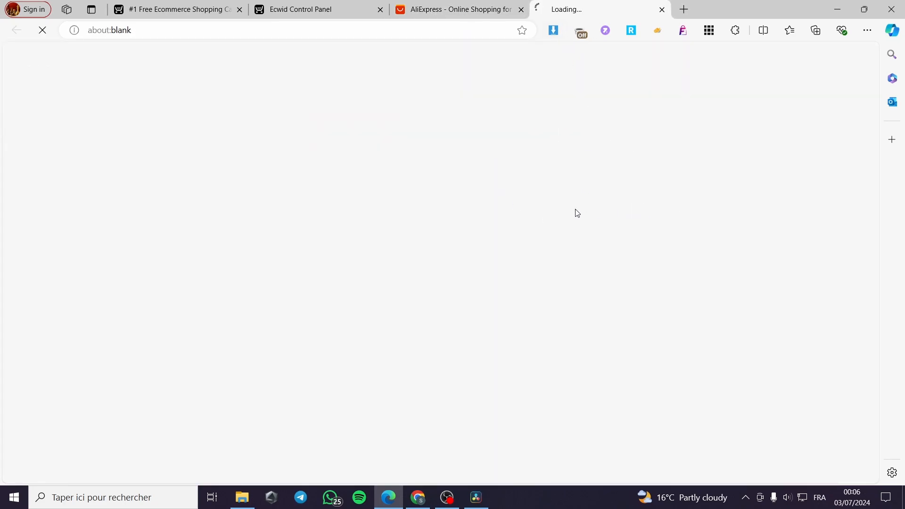
click(474, 11)
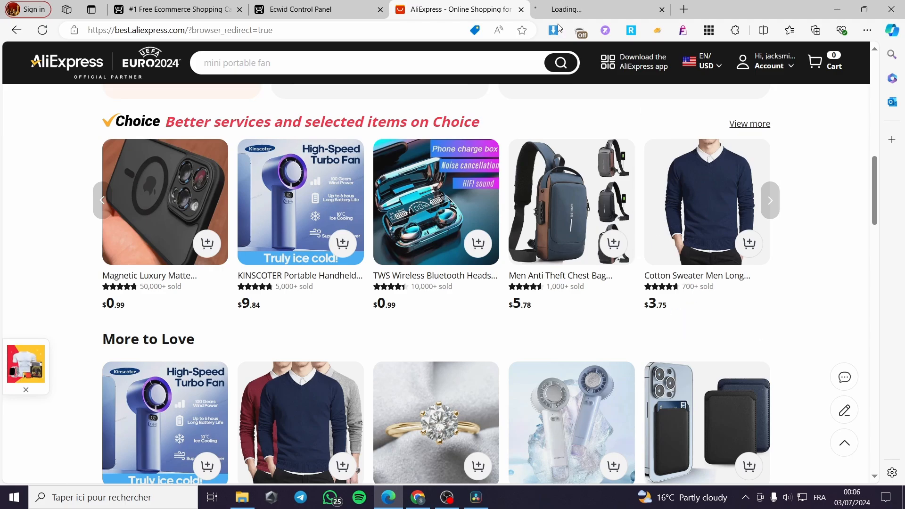
click(559, 9)
Step: Cancel the Ecwid image upload without picking a file, then switch to the AliExpress Choice page
click(334, 6)
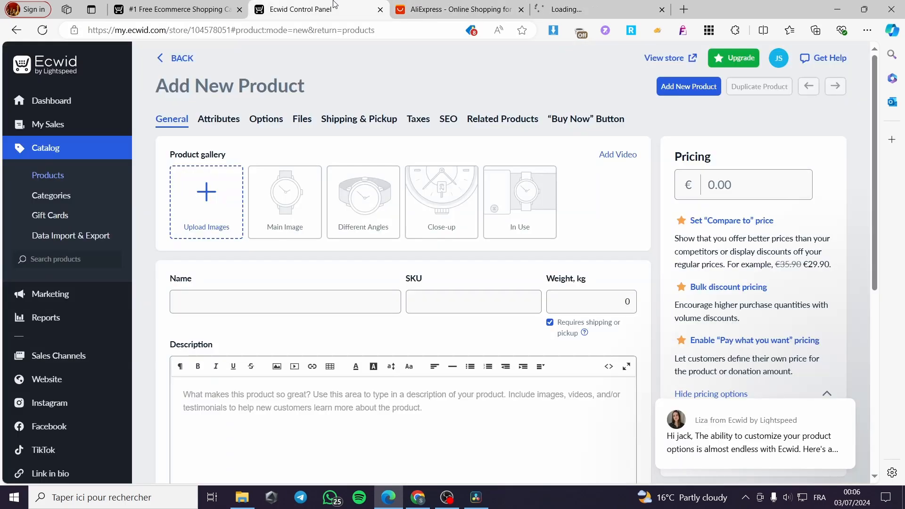
click(212, 200)
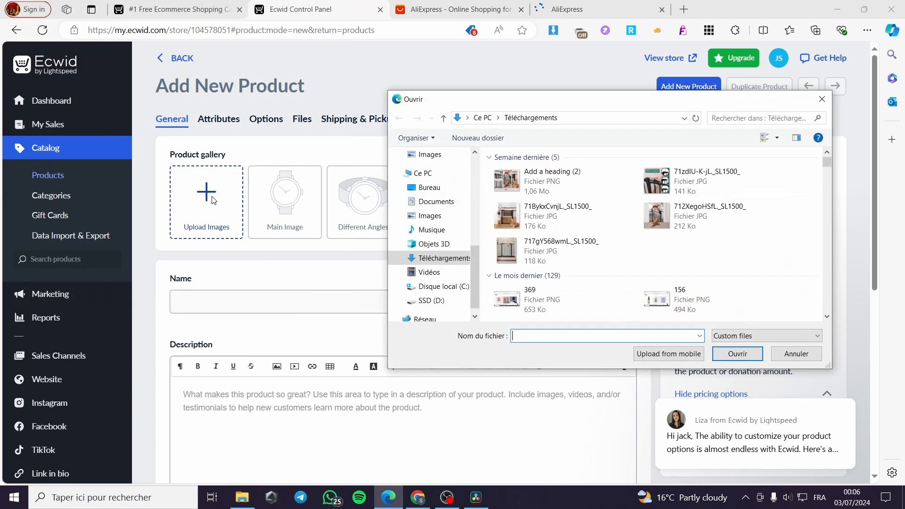
scroll(646, 267, down, 10)
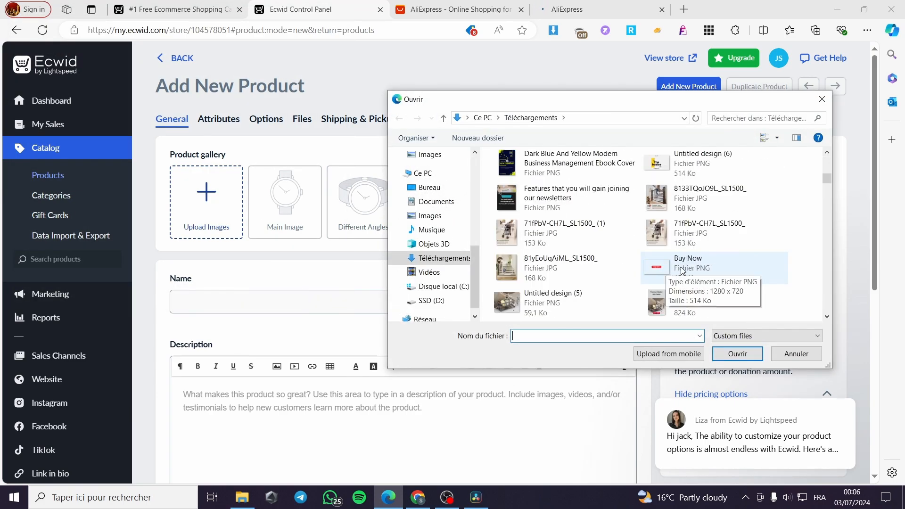
click(821, 99)
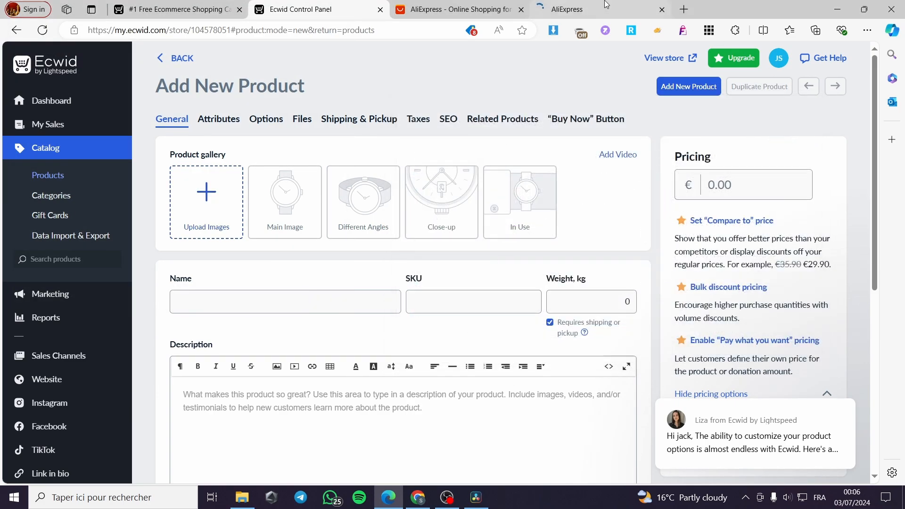
click(596, 10)
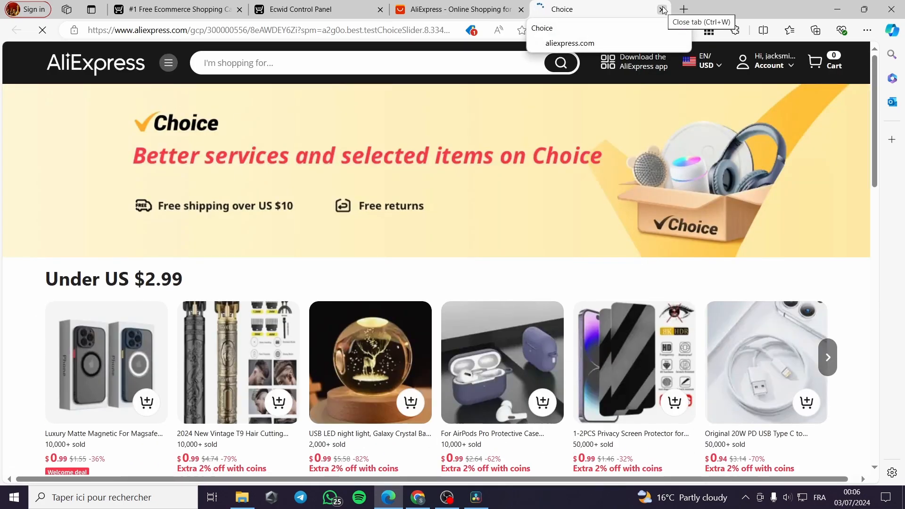
Step: Download the Cotton Sweater listing's group, navy, grey, maroon and white photos as images.zip
scroll(440, 296, down, 5)
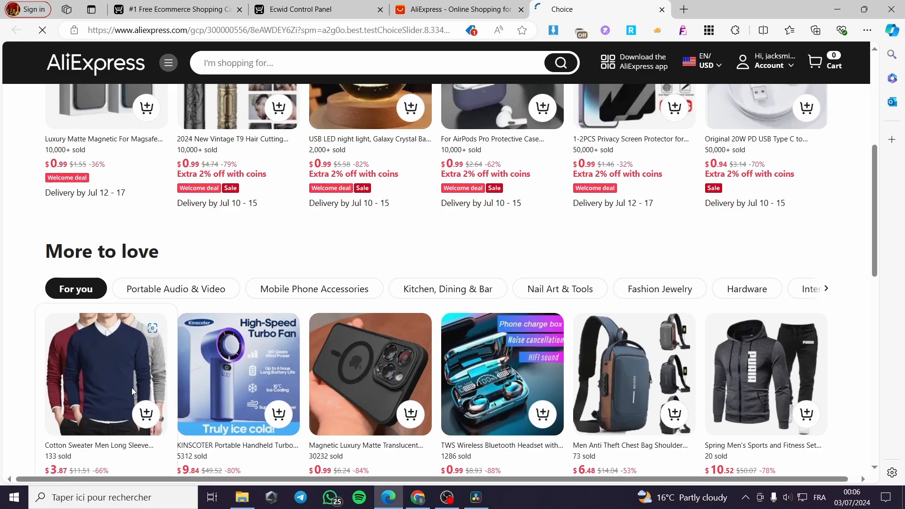
click(481, 202)
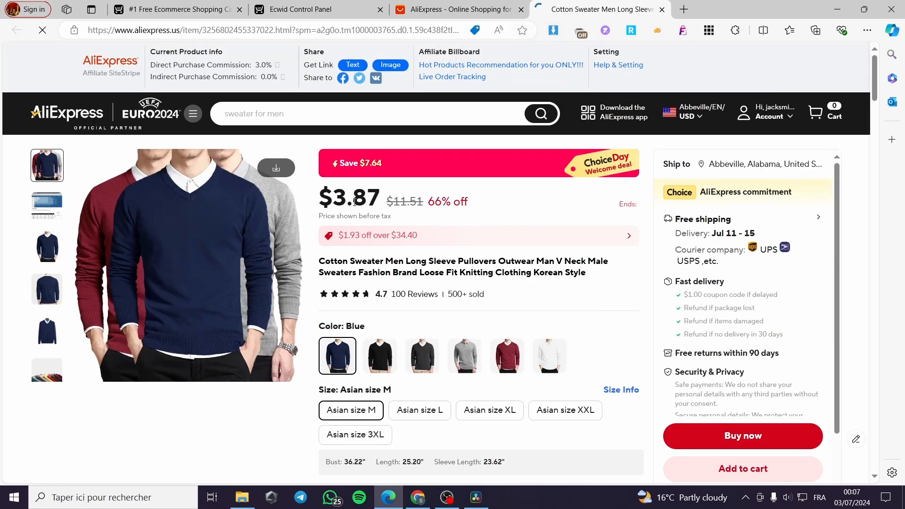
click(277, 173)
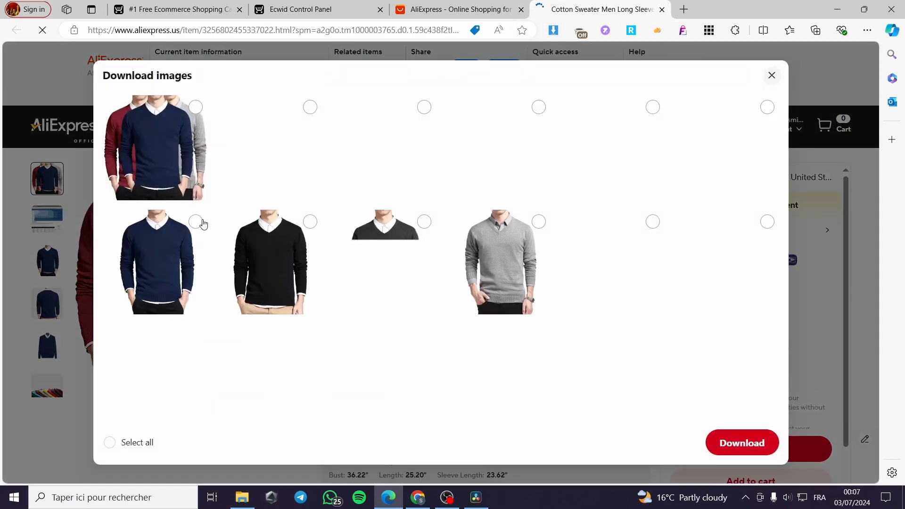
click(197, 109)
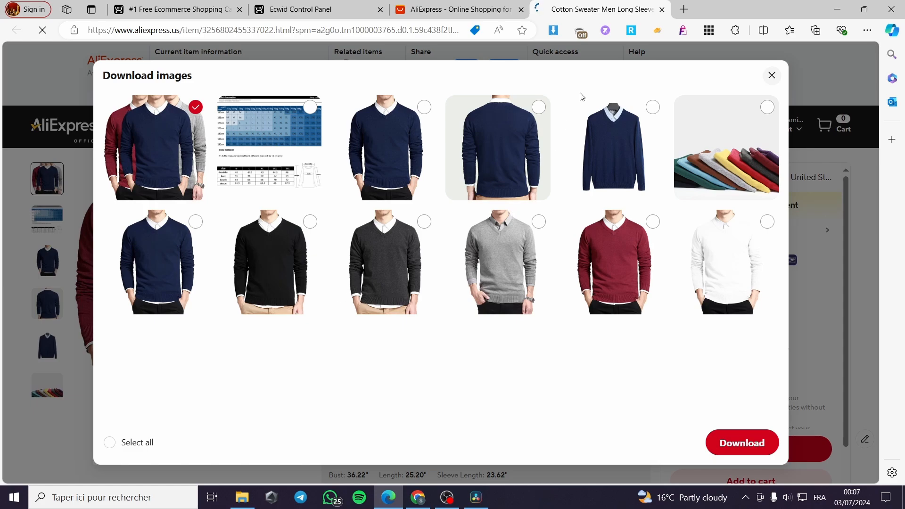
click(652, 107)
click(538, 107)
click(424, 107)
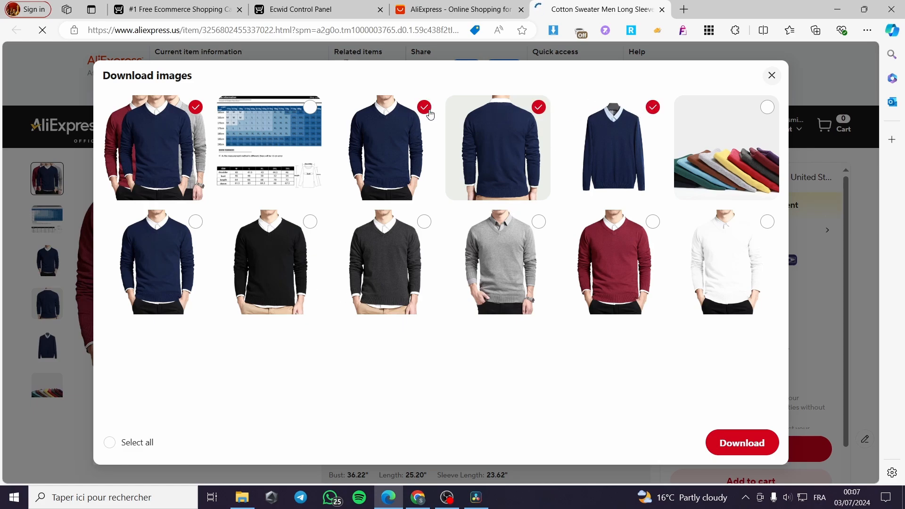
click(653, 222)
click(538, 222)
click(766, 222)
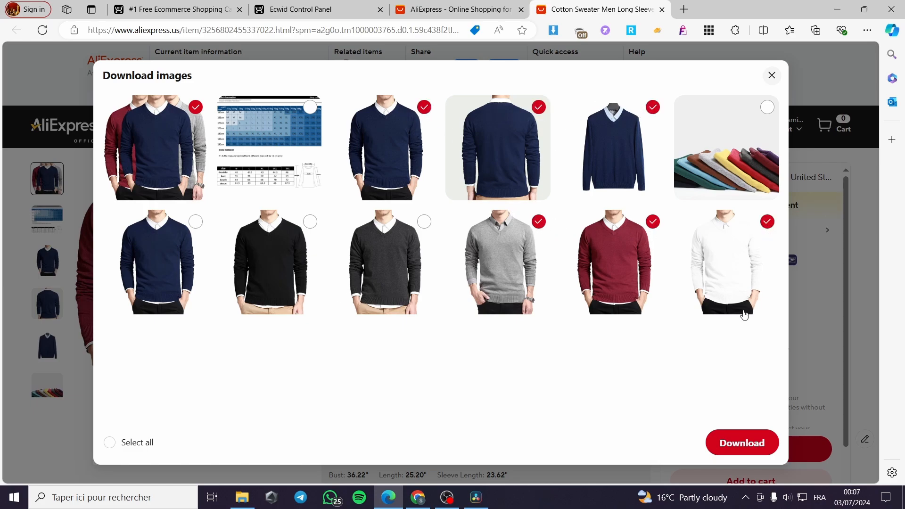
click(541, 109)
click(652, 108)
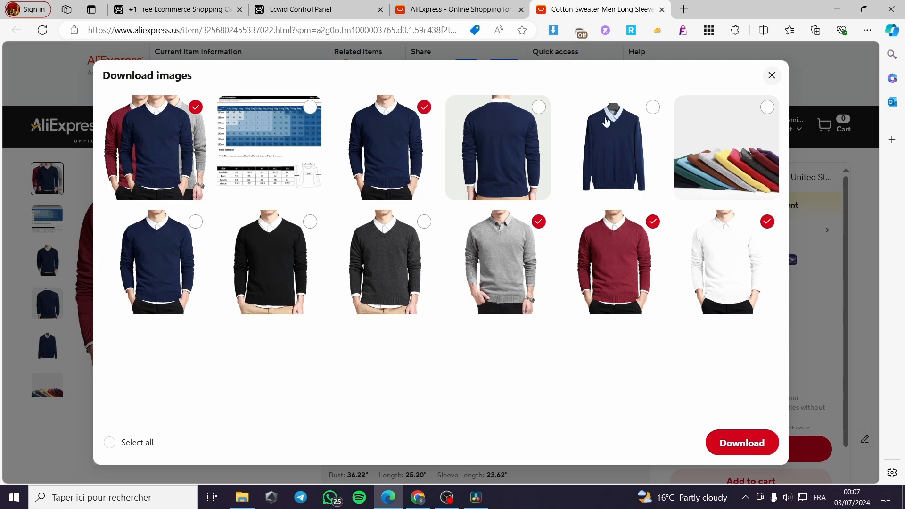
click(743, 443)
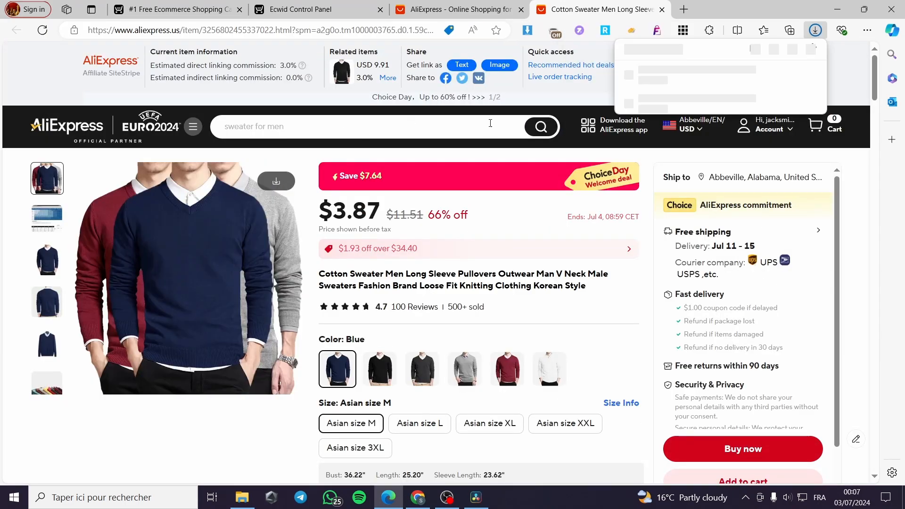
Step: Check images.zip in WinRAR, close it, and return to the sweater page
click(658, 71)
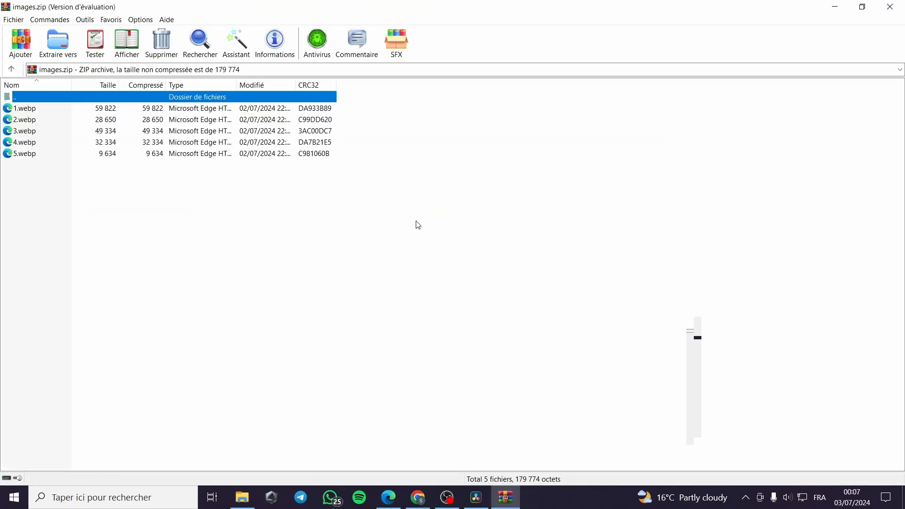
click(83, 112)
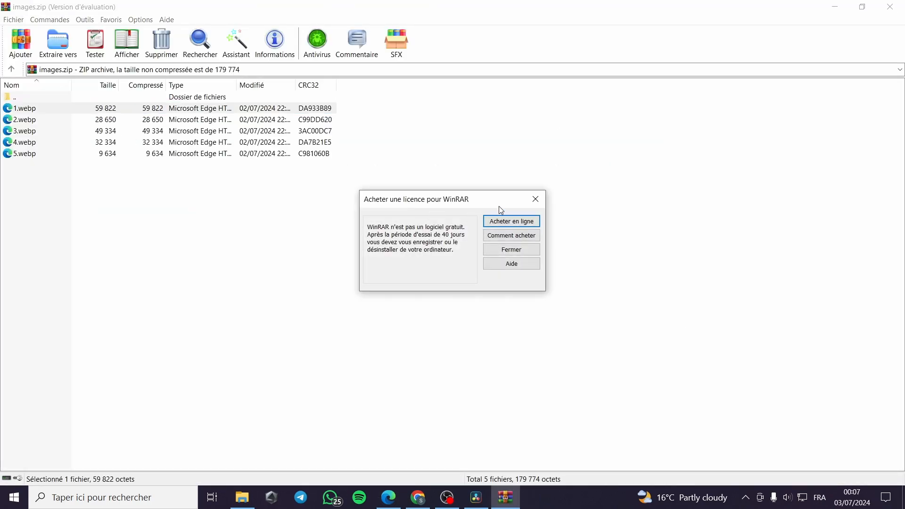
click(533, 198)
click(889, 6)
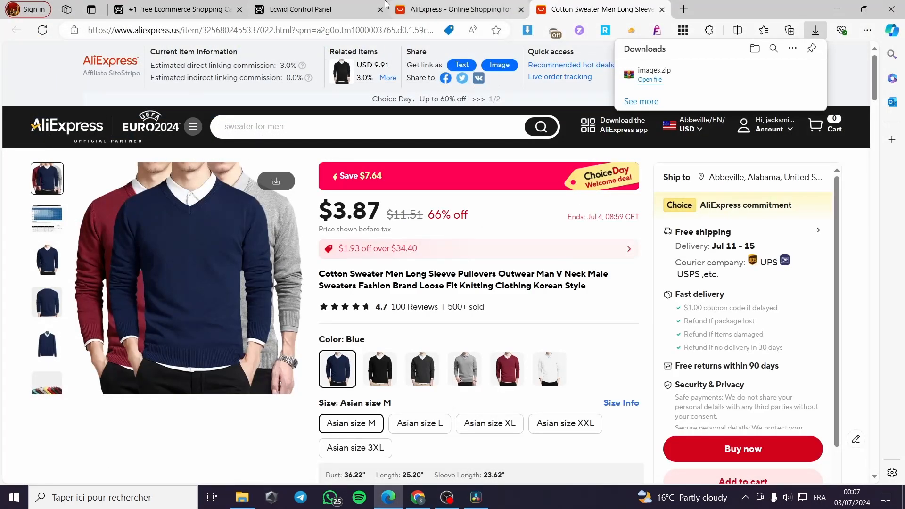
click(460, 9)
Step: Upload one downloaded sweater image from Téléchargements into the new product's gallery
click(315, 10)
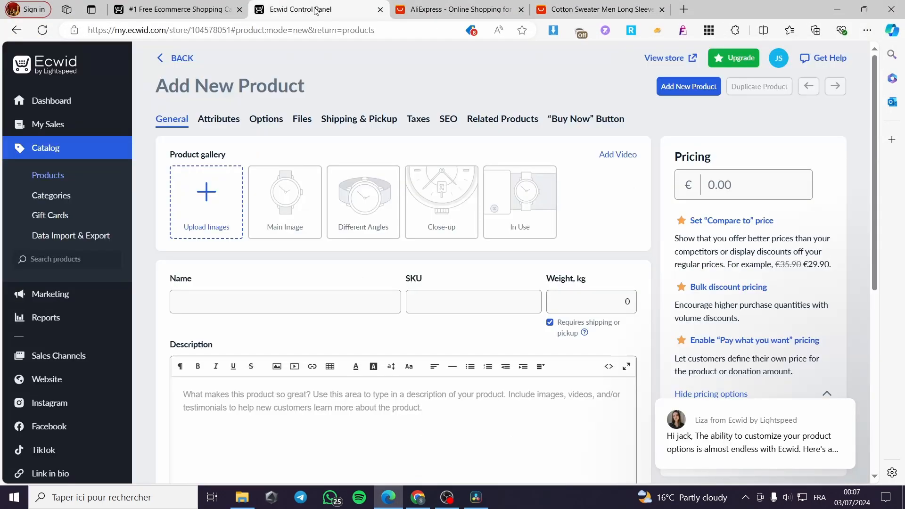
click(211, 214)
scroll(534, 282, down, 10)
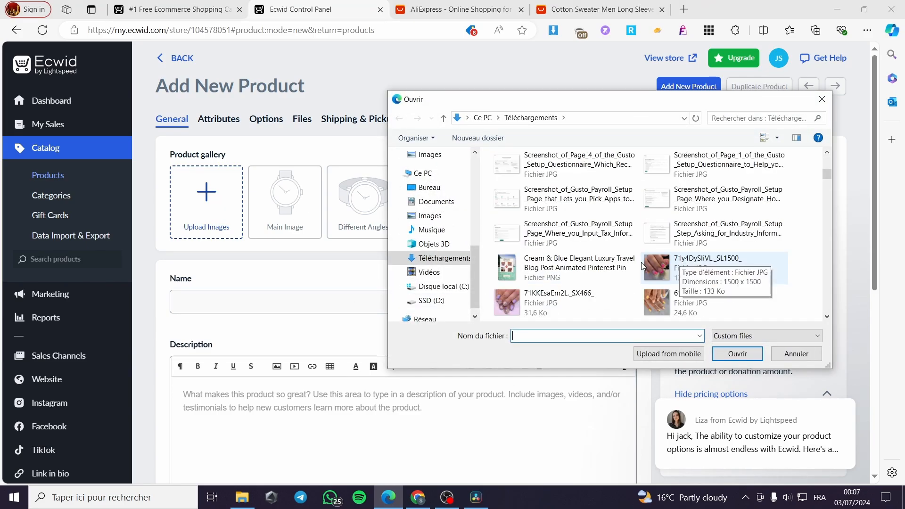
scroll(718, 271, down, 10)
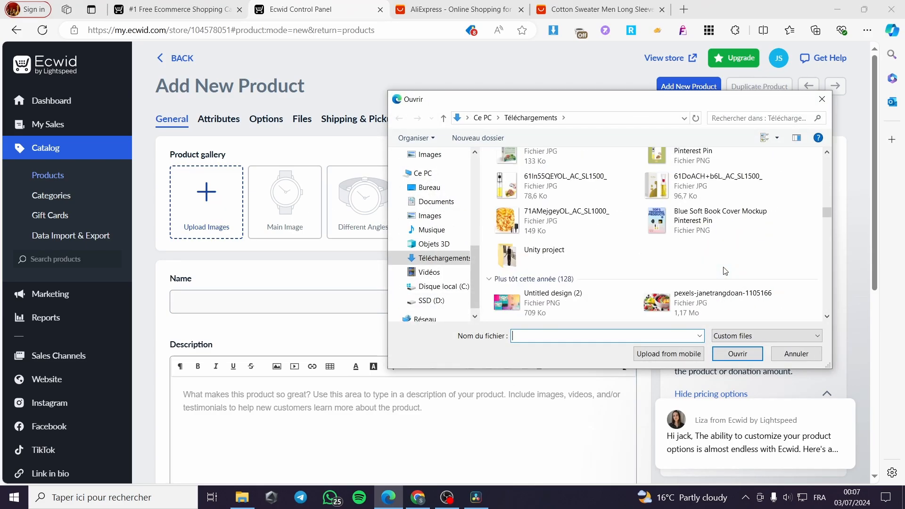
scroll(724, 271, down, 10)
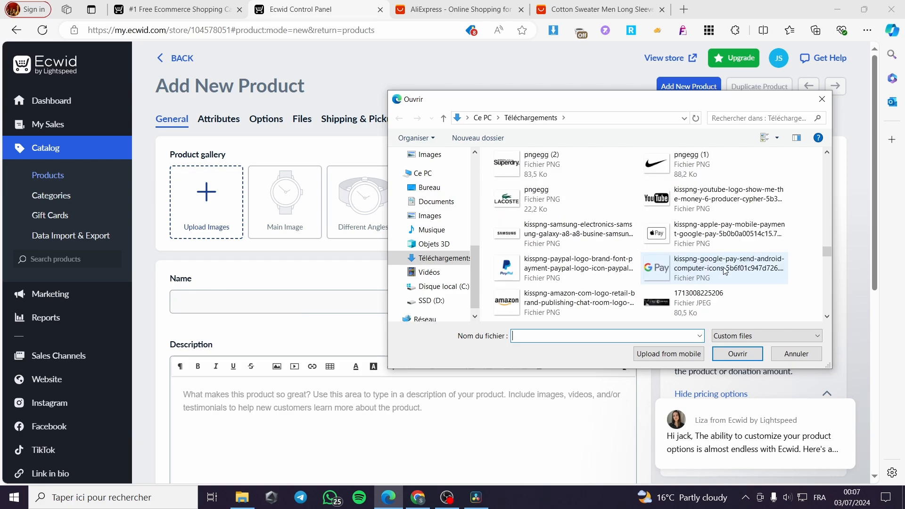
scroll(724, 271, down, 12)
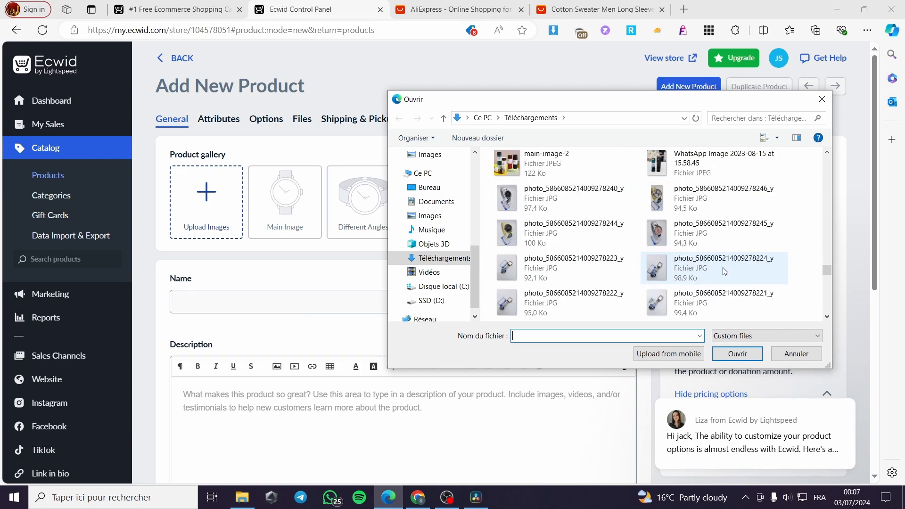
scroll(725, 271, up, 12)
scroll(725, 285, up, 10)
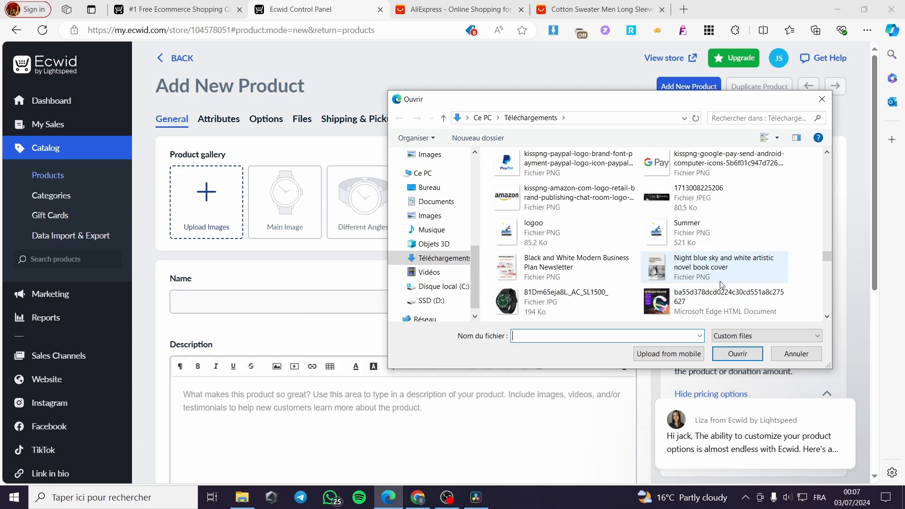
scroll(699, 289, down, 5)
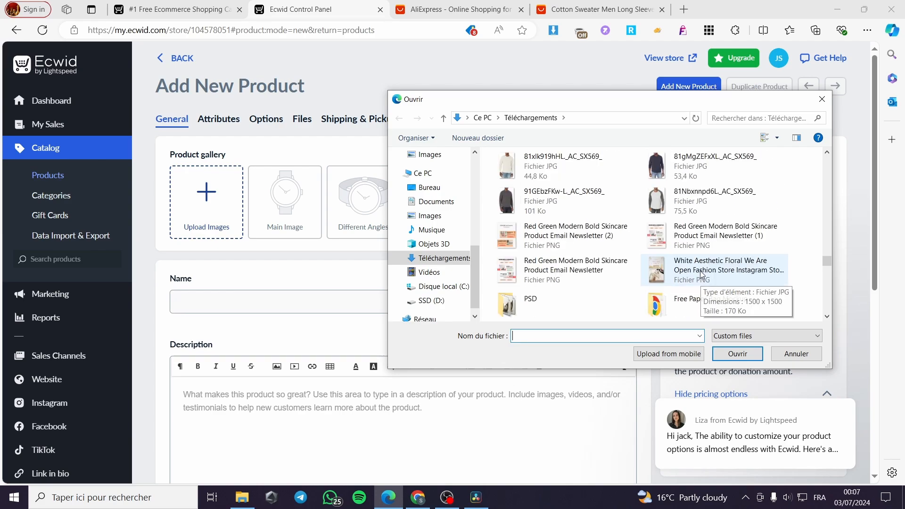
double_click(694, 268)
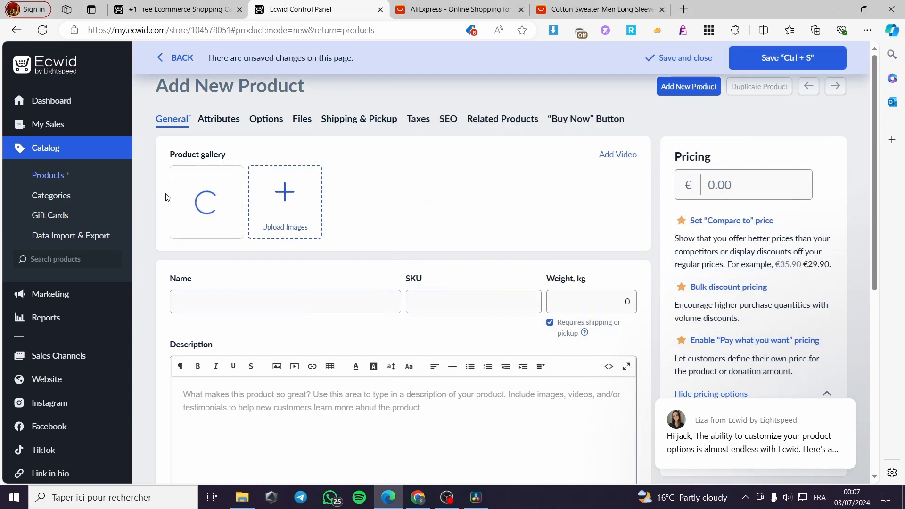
Step: Copy the AliExpress title 'Cotton Sweater Men Long Sleeve Pullovers' into the product's Name field
scroll(369, 224, down, 3)
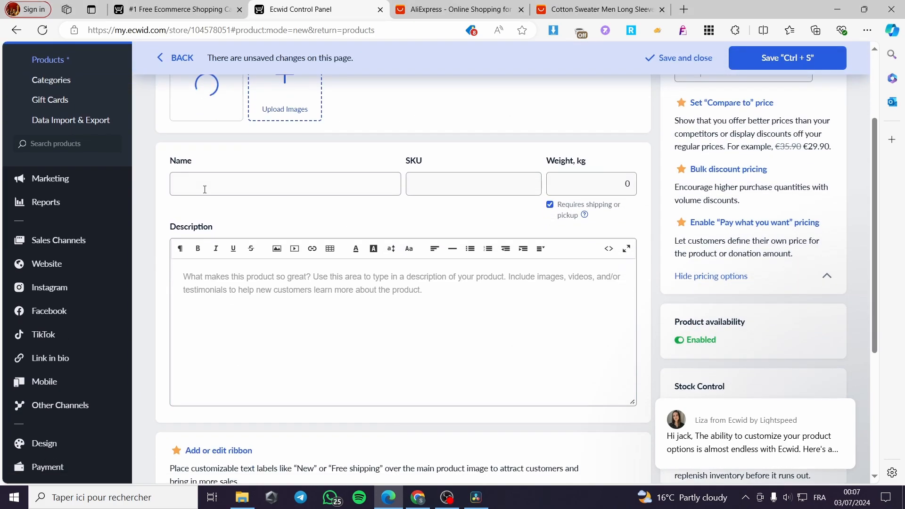
click(216, 181)
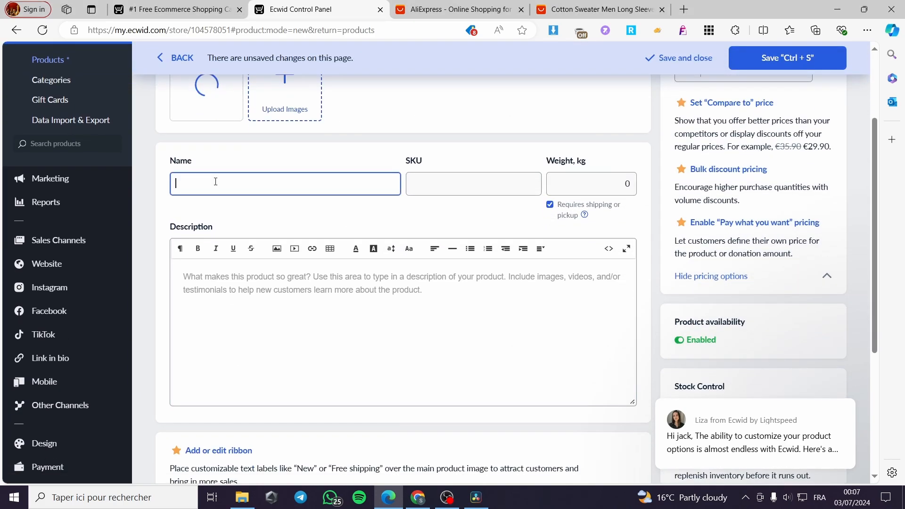
click(579, 10)
drag(349, 273, 501, 274)
click(322, 273)
right_click(483, 275)
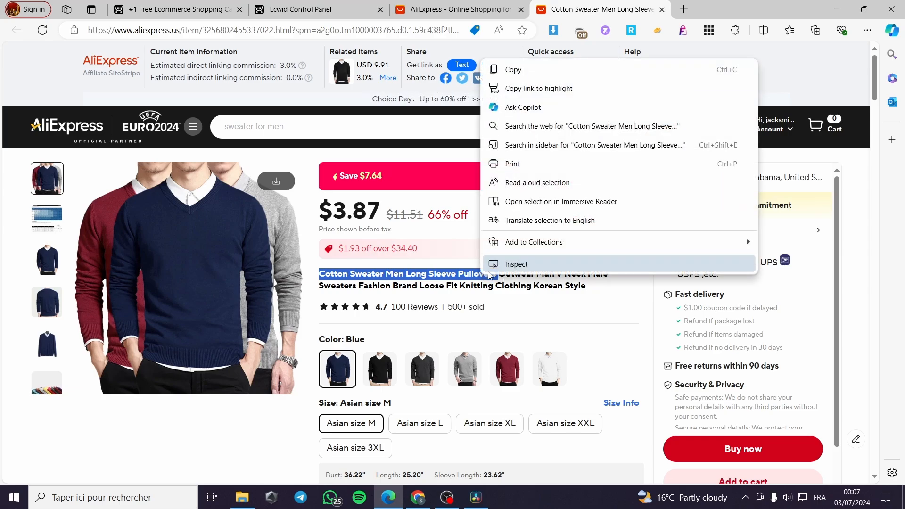
click(499, 70)
click(469, 6)
click(301, 9)
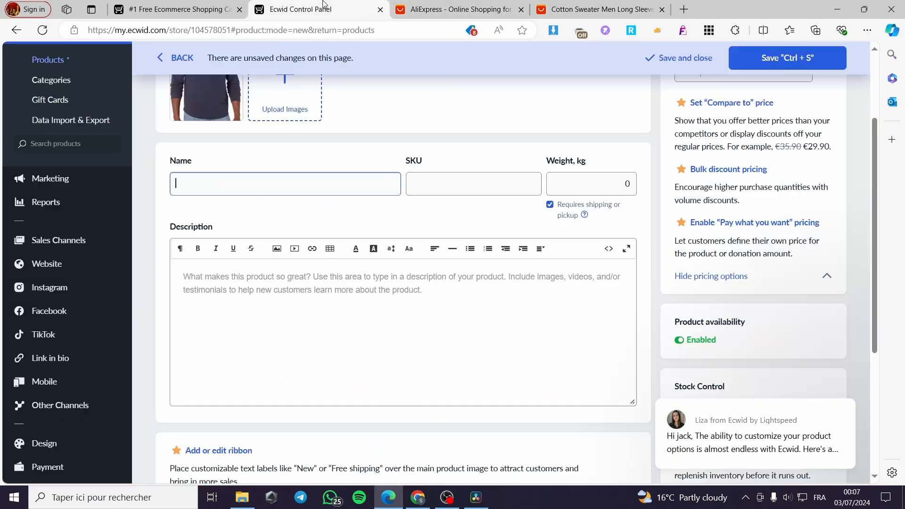
key(ctrl+v)
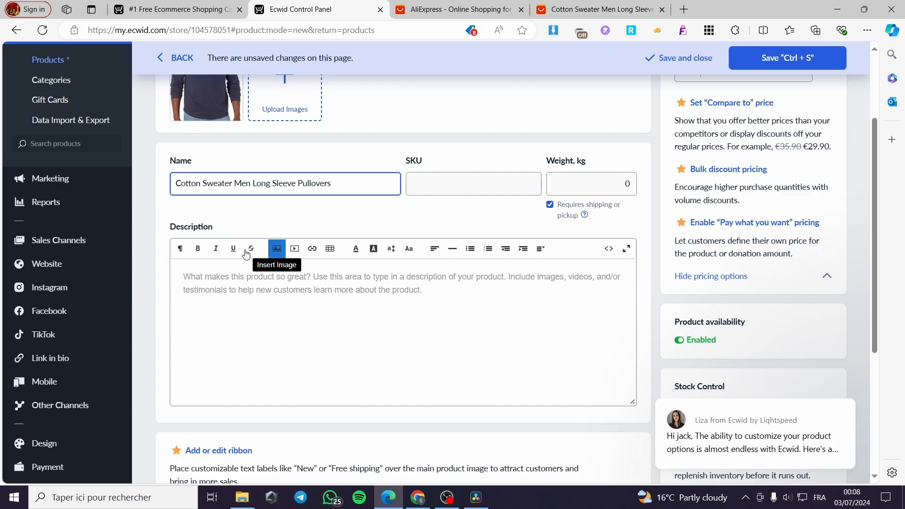
Step: Scroll through the AliExpress sweater listing's Specifications and Description size chart
click(228, 284)
click(597, 9)
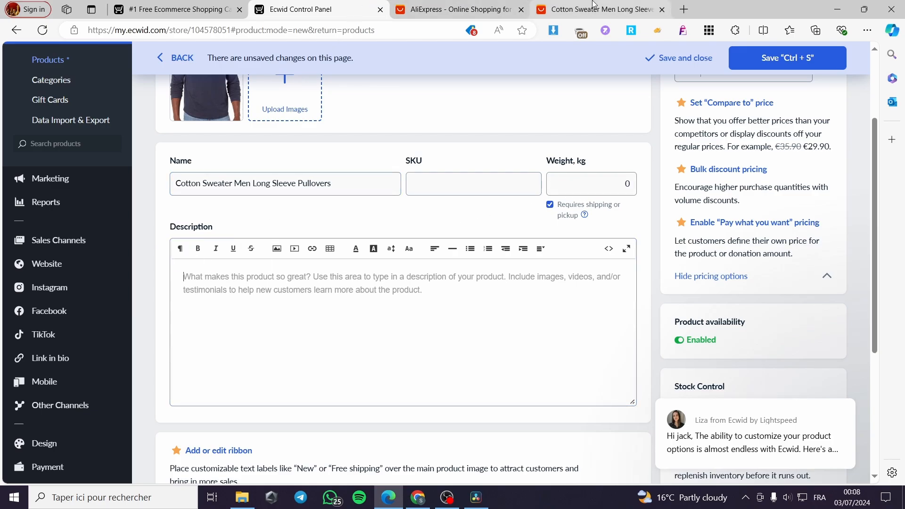
scroll(521, 366, down, 7)
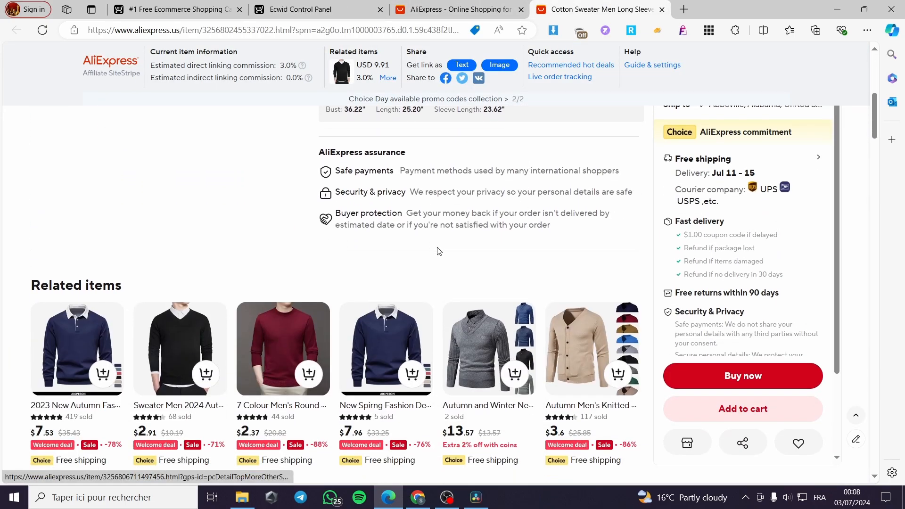
scroll(424, 259, down, 10)
scroll(379, 334, down, 8)
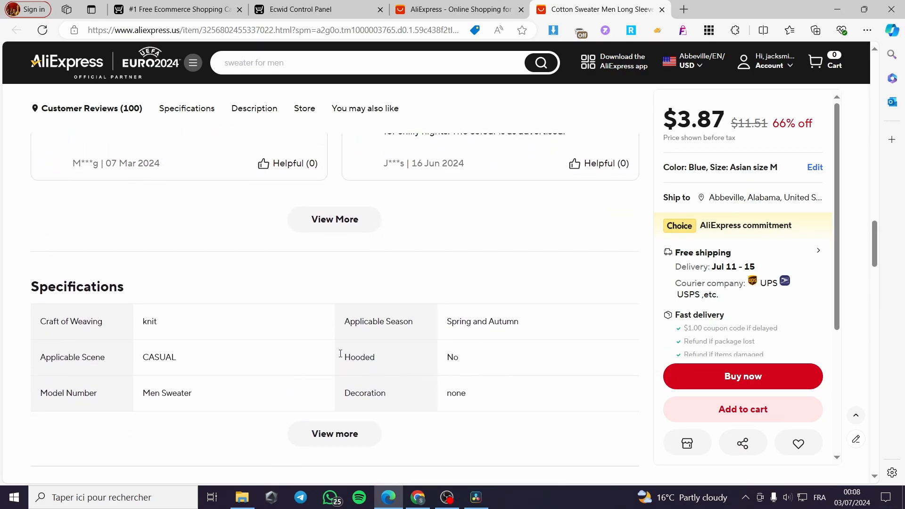
scroll(302, 264, down, 6)
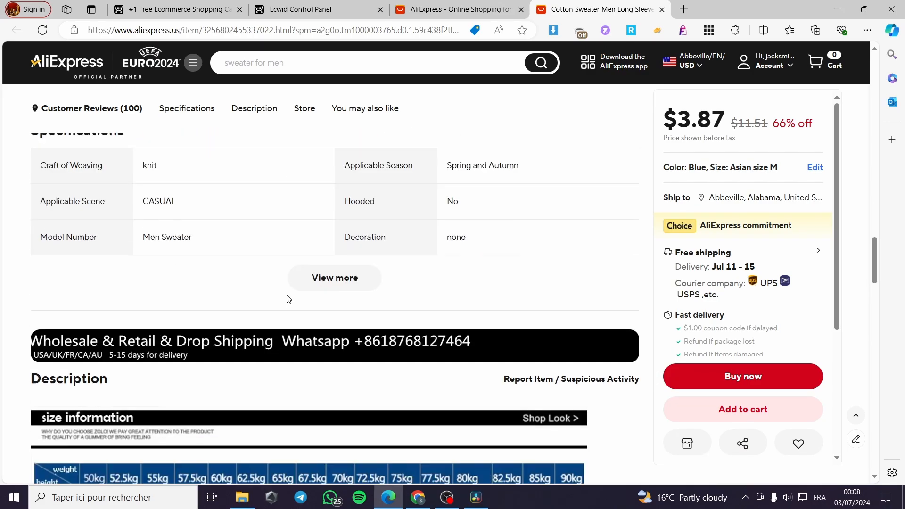
scroll(191, 290, down, 2)
scroll(57, 245, up, 2)
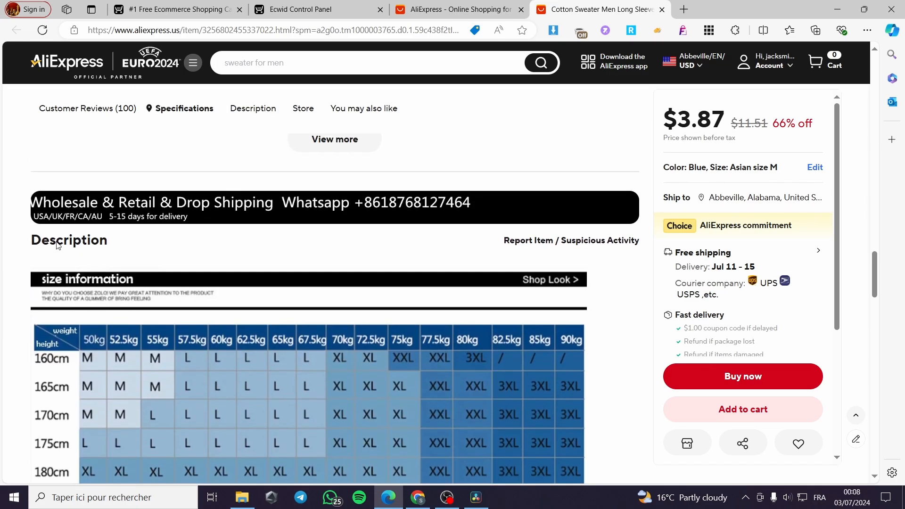
scroll(61, 321, down, 12)
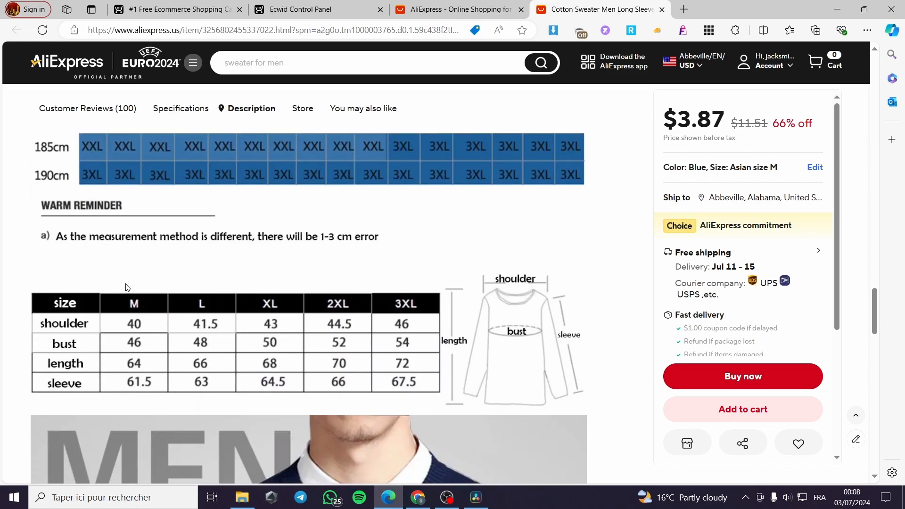
scroll(302, 315, down, 3)
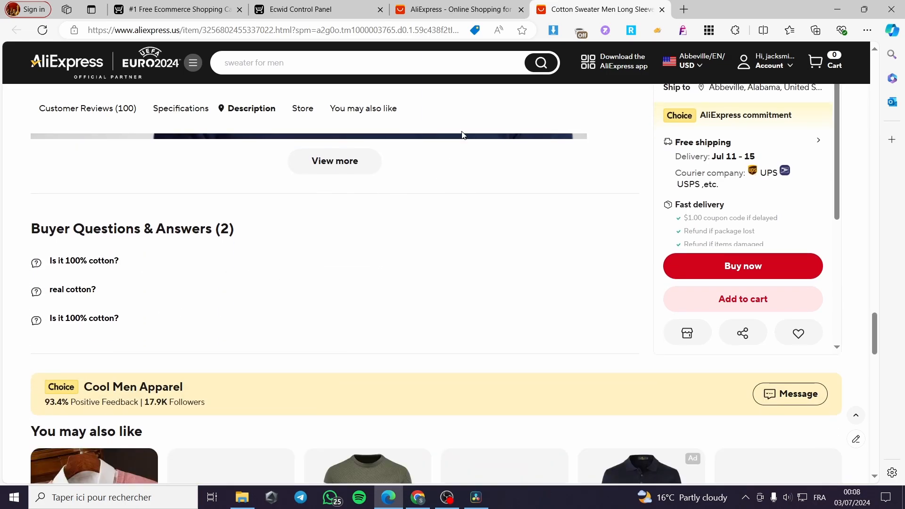
Step: Show the product's Attributes, then its Options and variations section in Ecwid
click(339, 5)
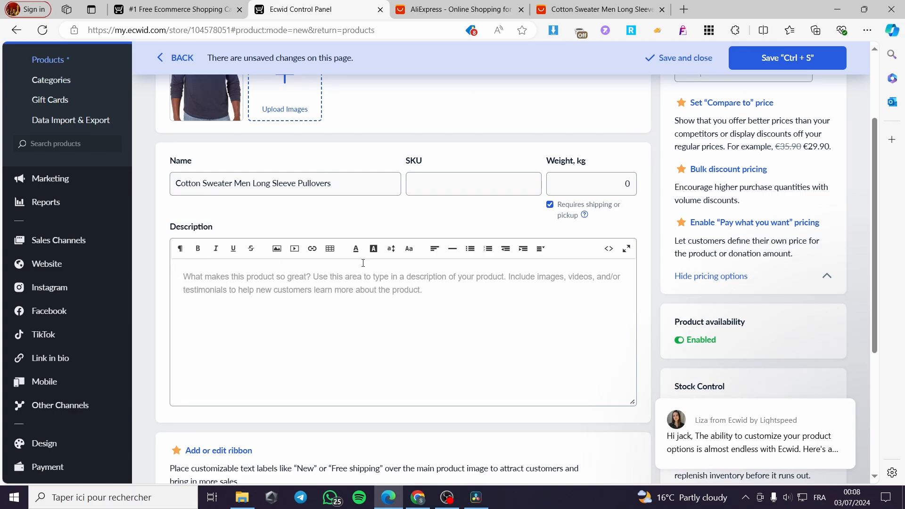
scroll(401, 365, down, 5)
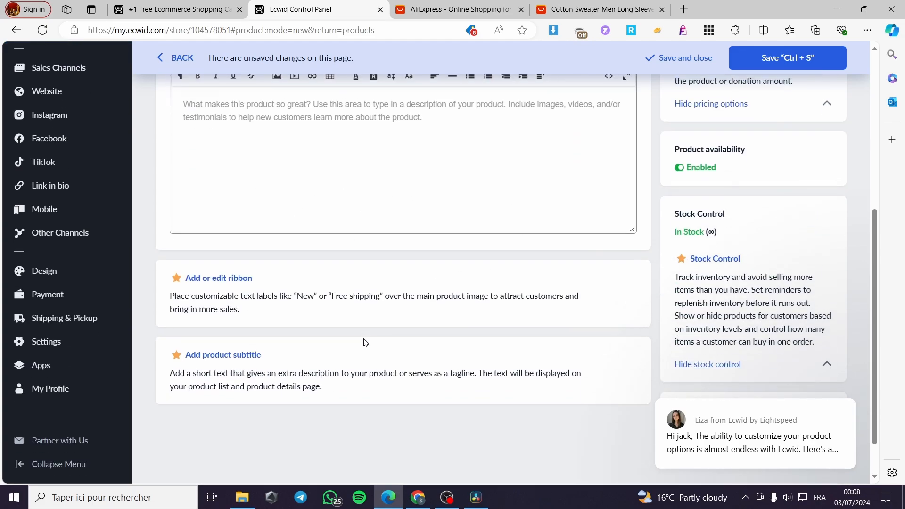
scroll(330, 311, up, 10)
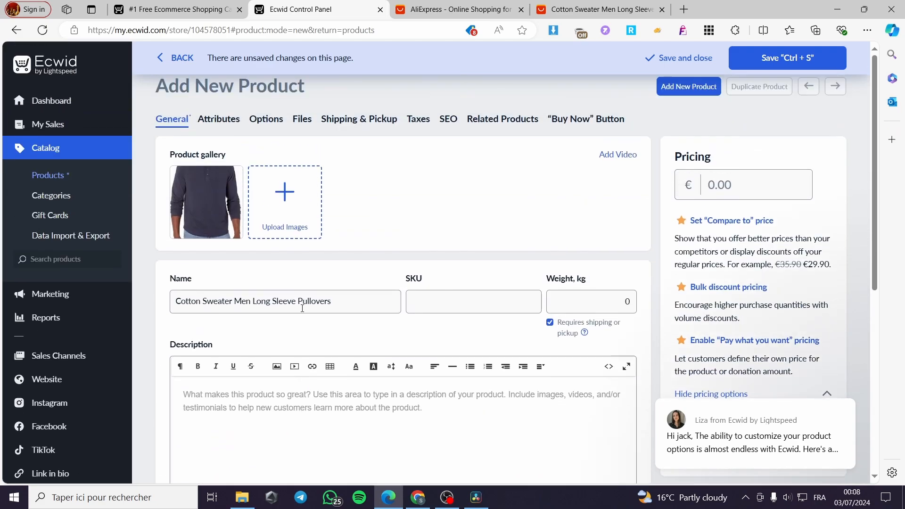
click(214, 121)
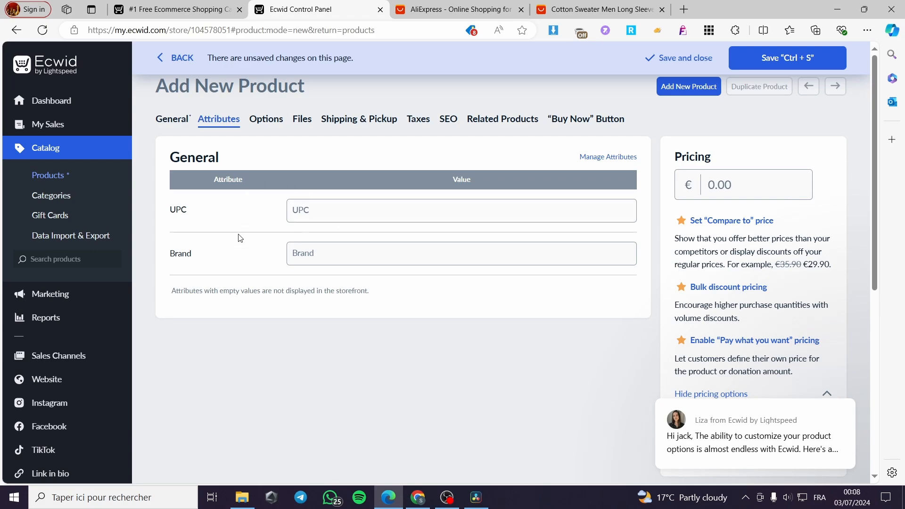
click(266, 119)
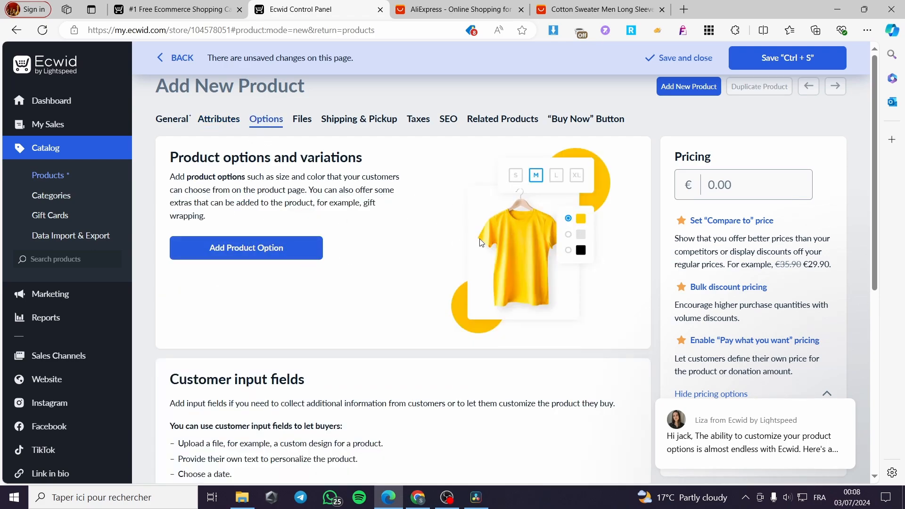
Step: Close the AliExpress home page tab, keeping the sweater listing and Ecwid open
click(585, 7)
scroll(471, 283, up, 10)
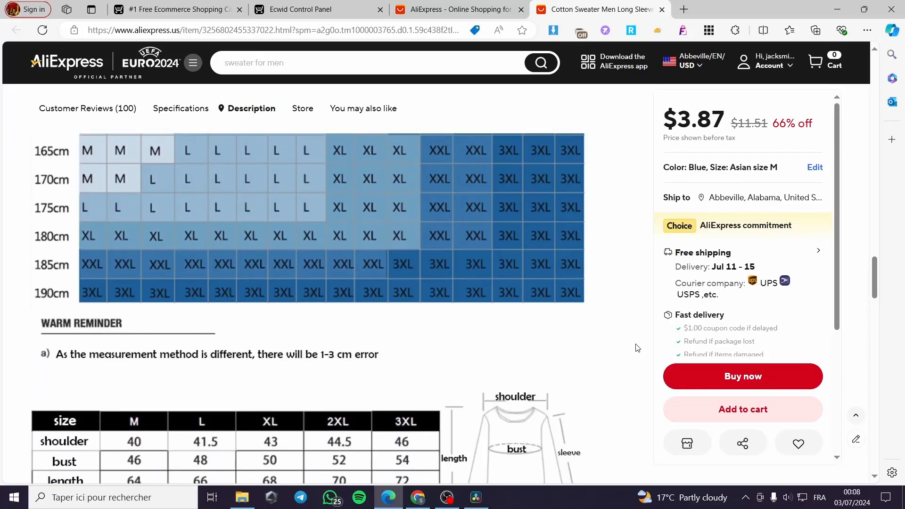
scroll(636, 348, up, 15)
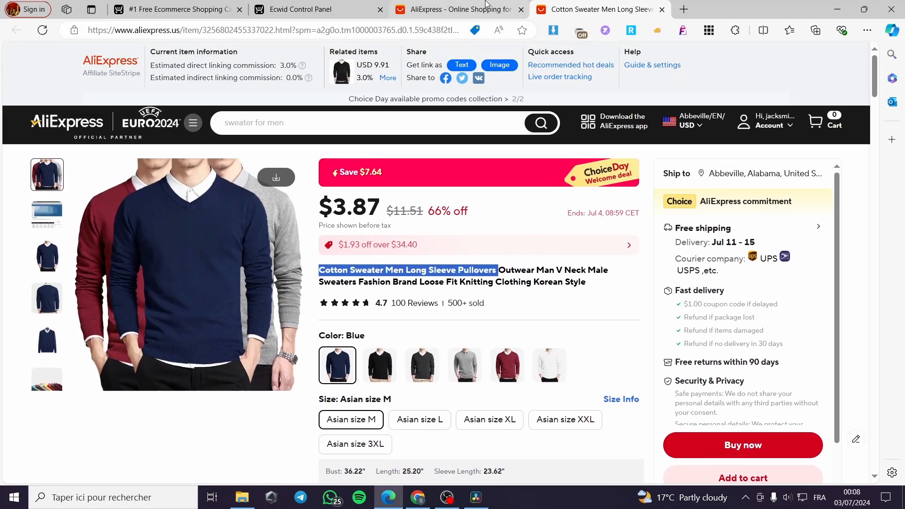
click(486, 6)
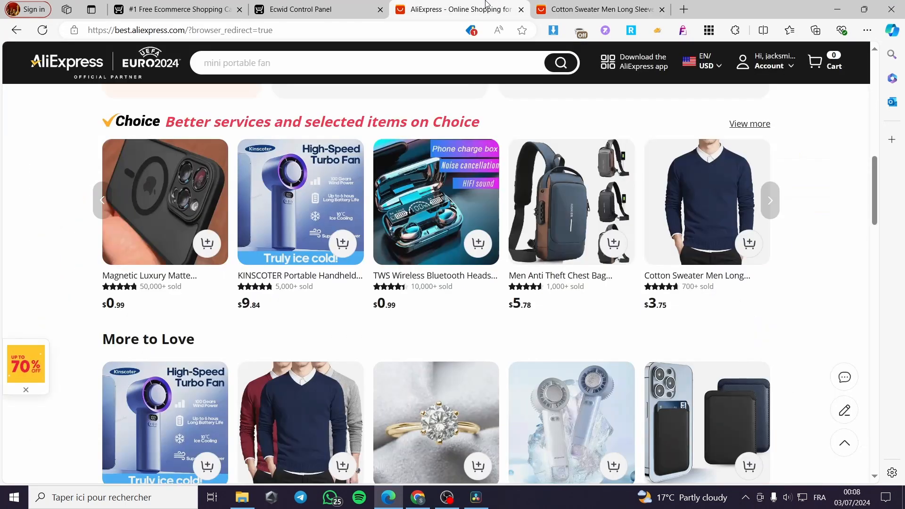
click(362, 9)
click(520, 9)
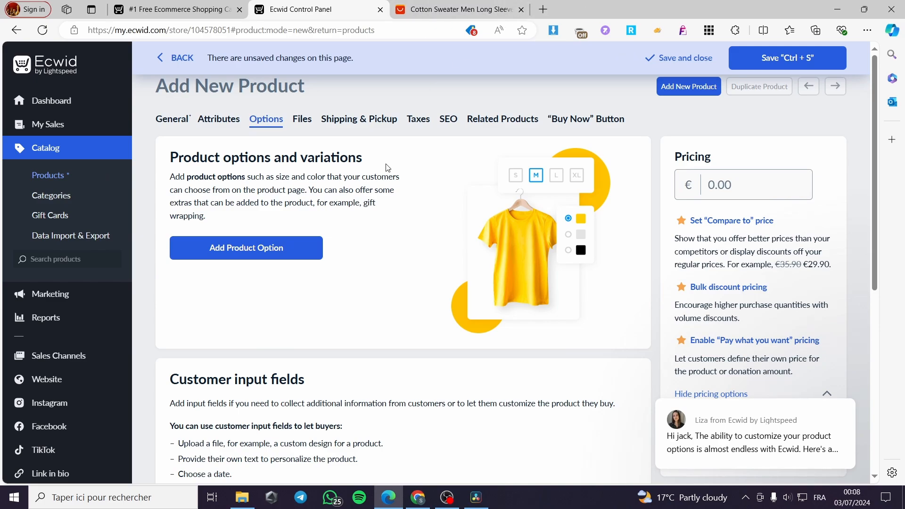
Step: Start a new product option and keep Drop-Down List as its type
click(258, 258)
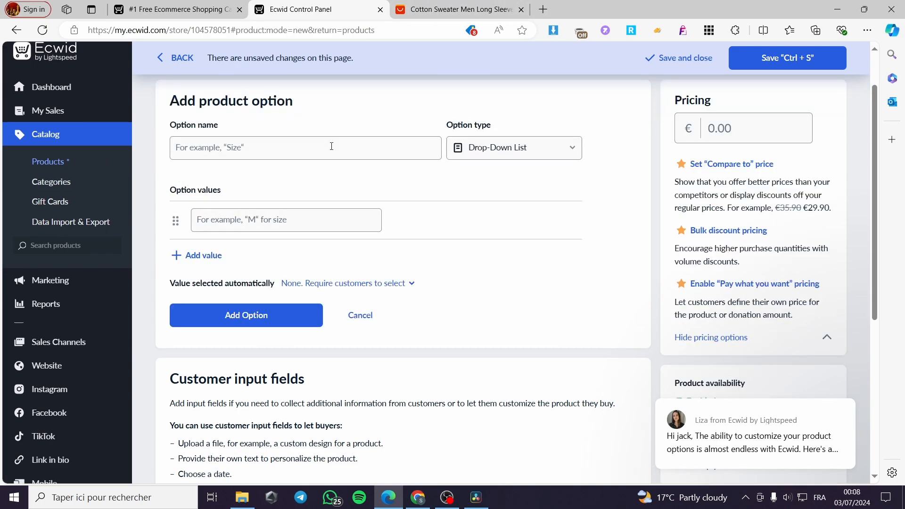
click(522, 152)
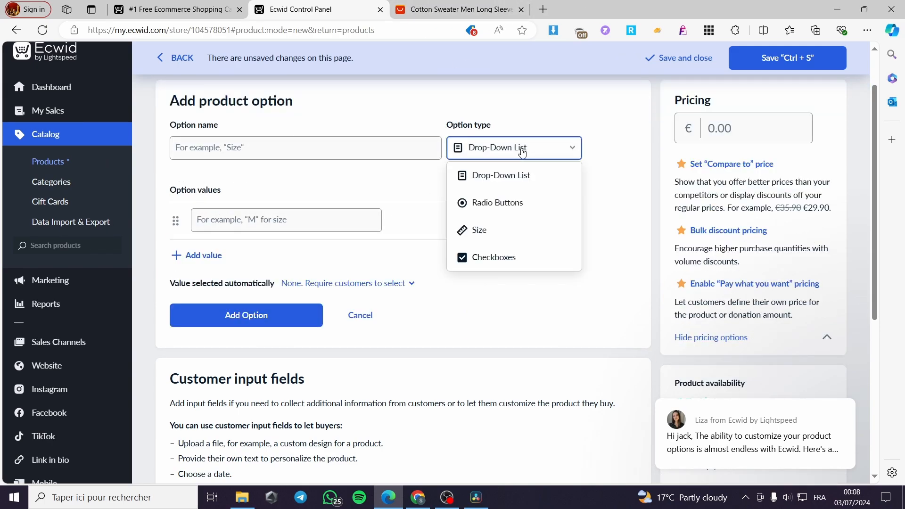
click(261, 157)
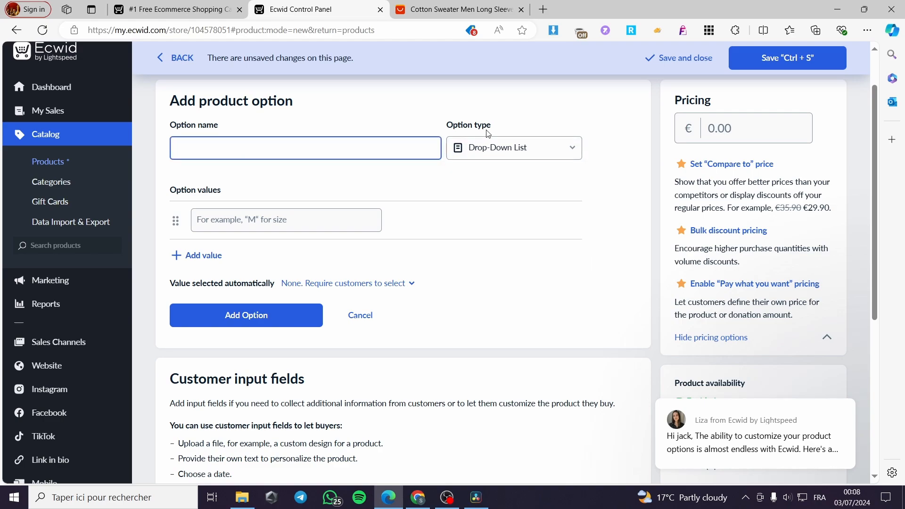
click(542, 155)
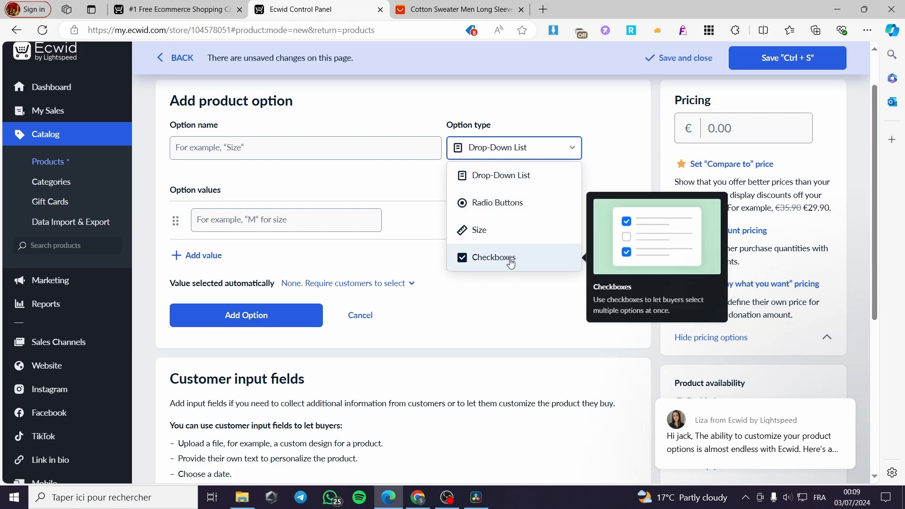
click(336, 266)
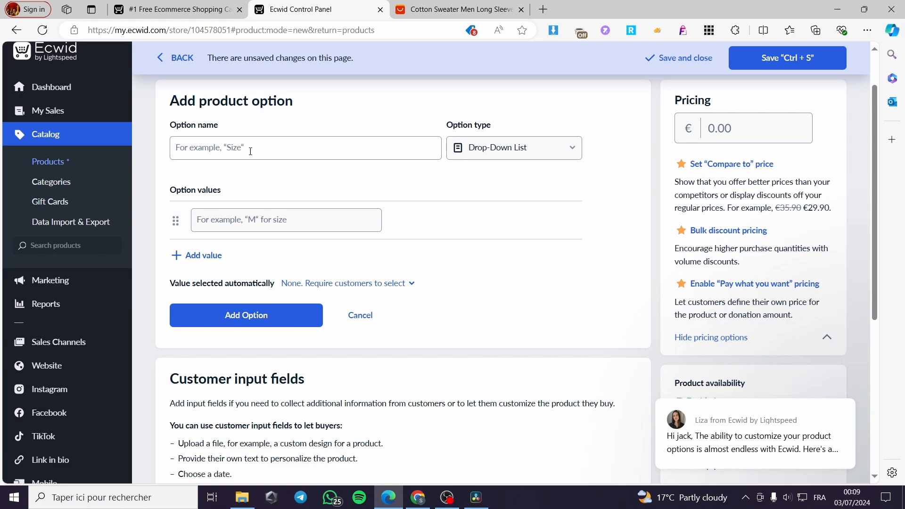
Step: Add two more empty value rows and try saving the option, which raises an error
mouse_move(237, 223)
click(204, 257)
click(204, 293)
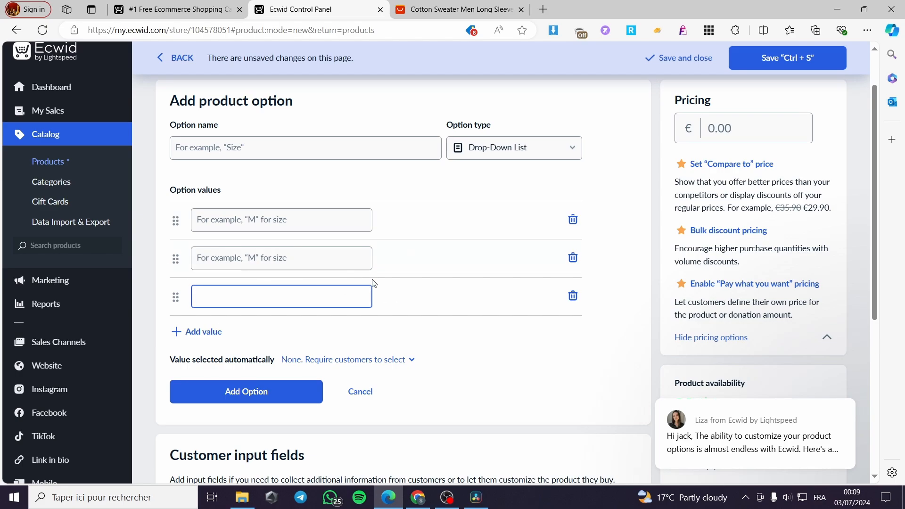
scroll(325, 309, down, 3)
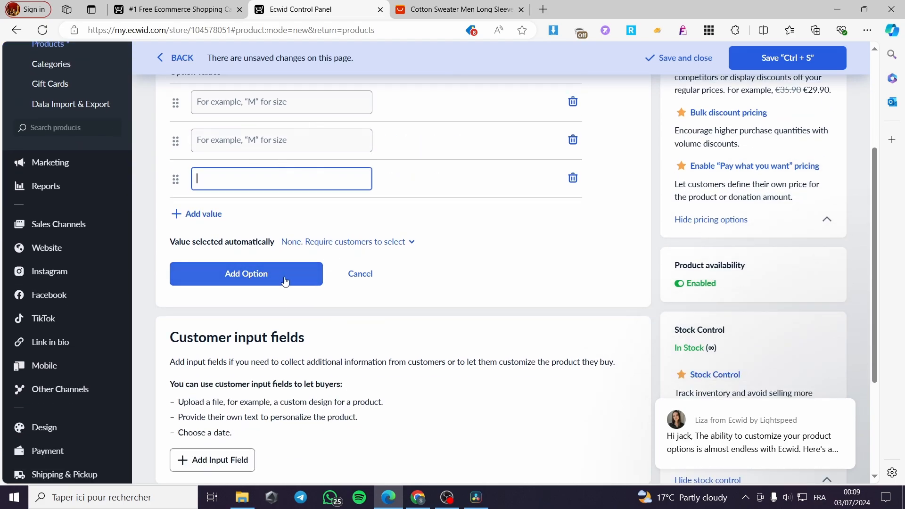
click(267, 282)
scroll(346, 269, down, 6)
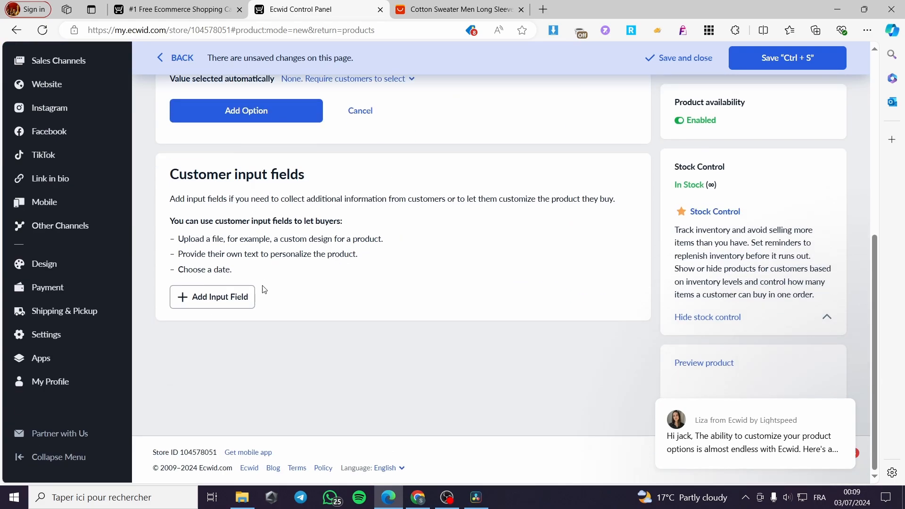
scroll(302, 289, up, 7)
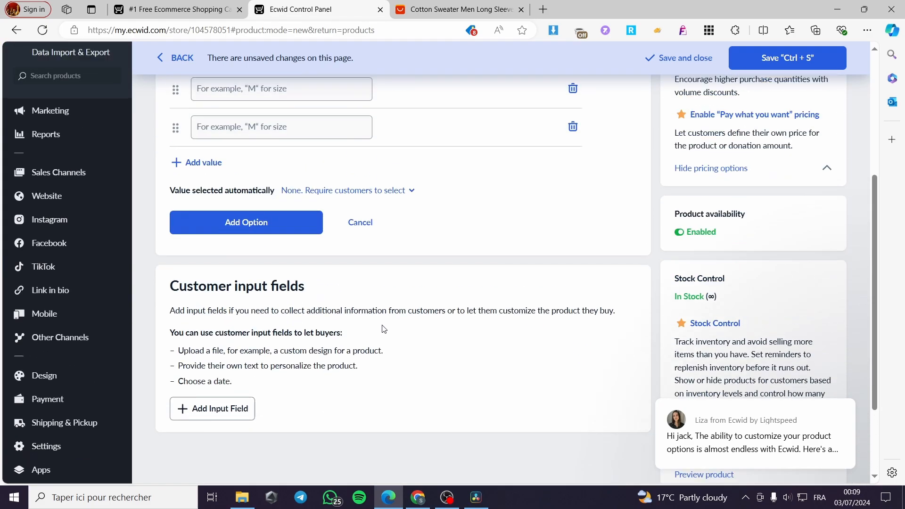
Step: Discard the unfinished option and view the product's Files tab with Sell Digital Goods
click(307, 120)
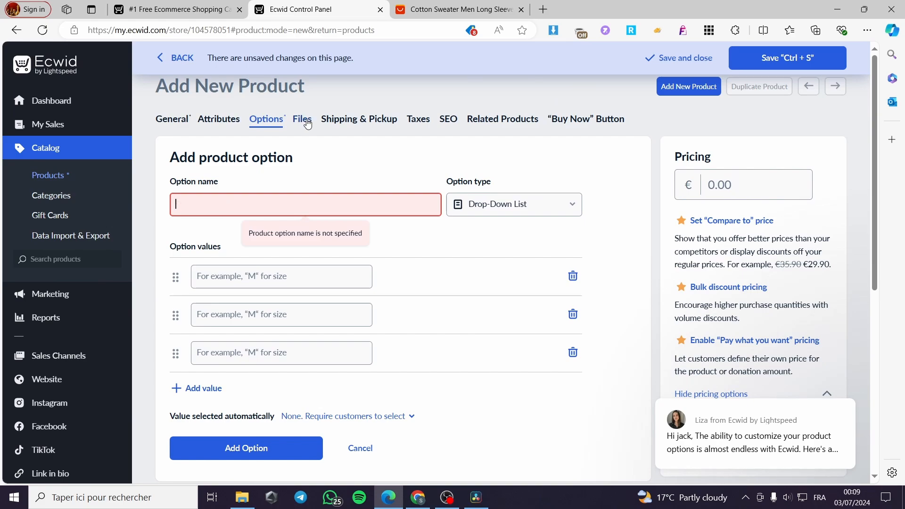
click(304, 125)
click(368, 453)
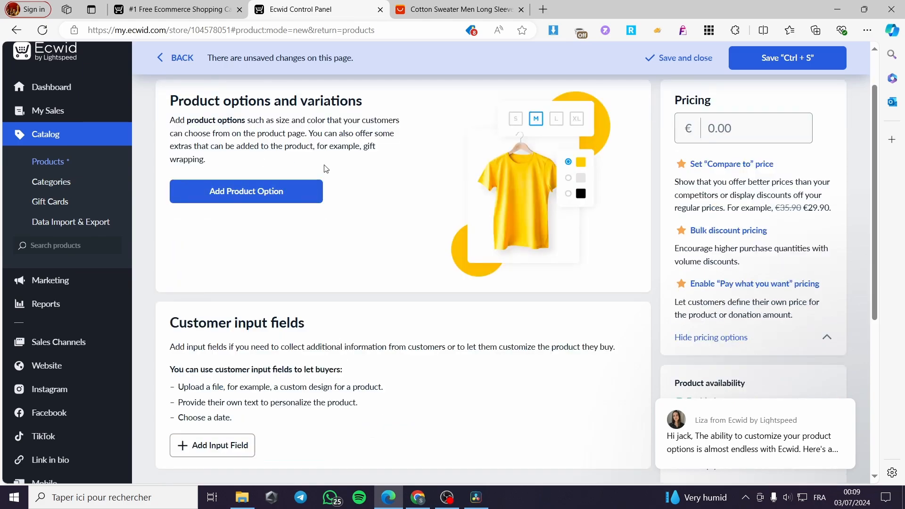
scroll(325, 168, up, 2)
click(302, 119)
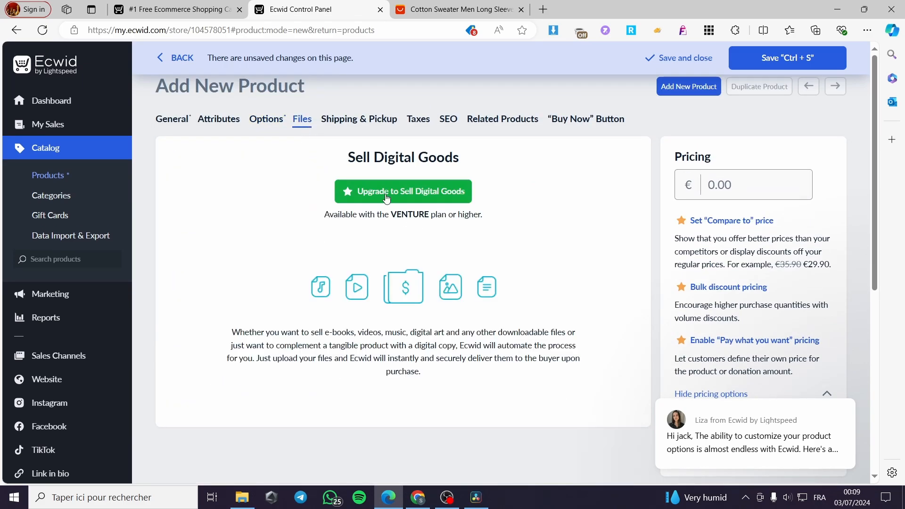
Step: Review the Shipping & Pickup tab's weight, dimensions and Shipping Rates choices for the sweater
click(362, 119)
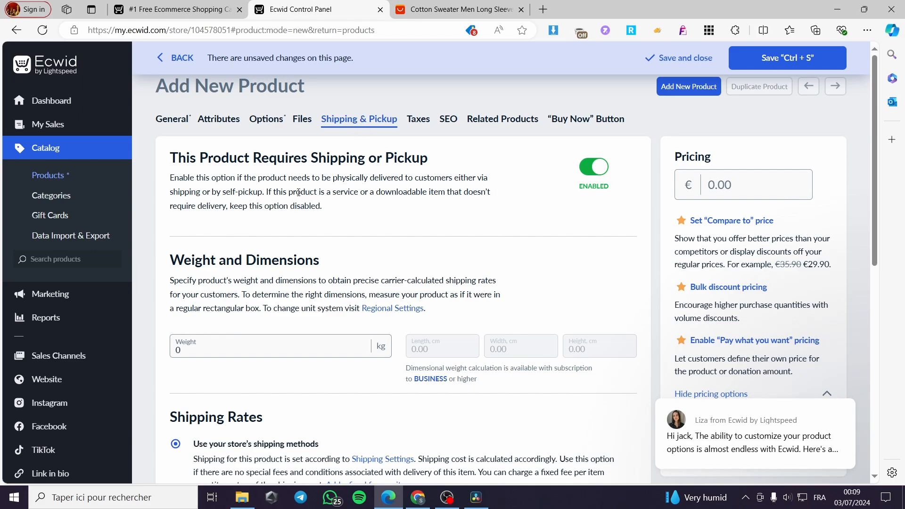
scroll(445, 202, down, 5)
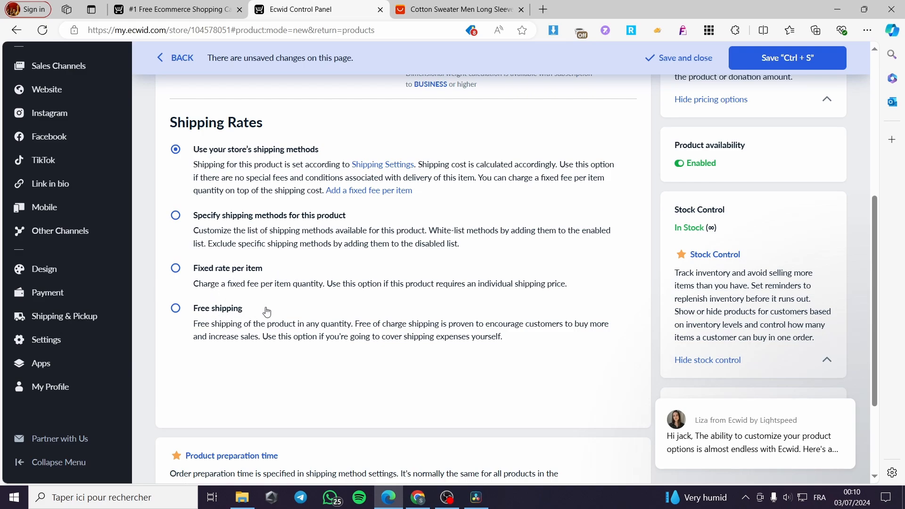
scroll(267, 311, down, 3)
scroll(309, 234, up, 10)
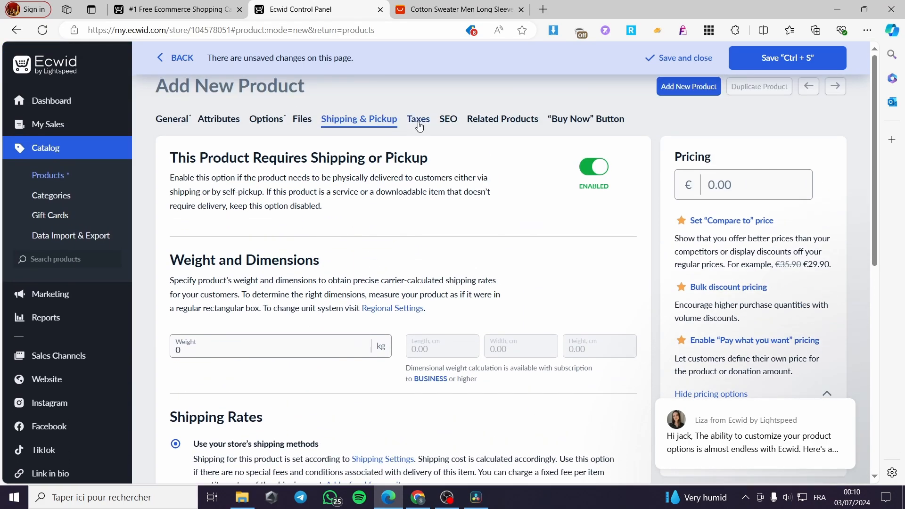
Step: Browse the product's Taxes, SEO, Related Products and Buy Now tabs
click(419, 125)
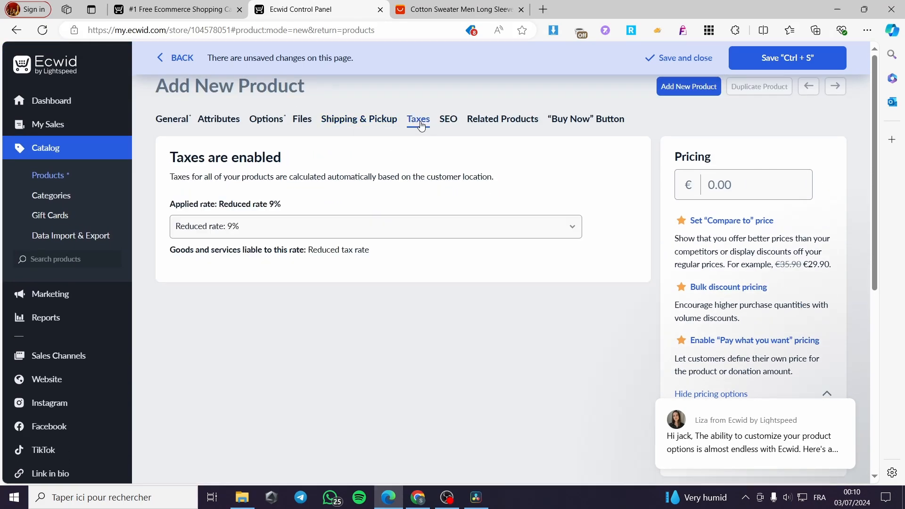
click(452, 124)
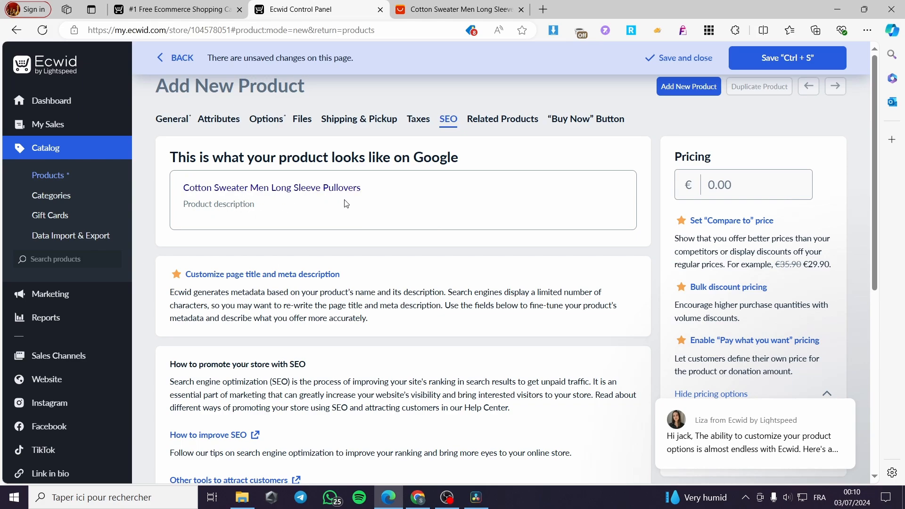
click(501, 121)
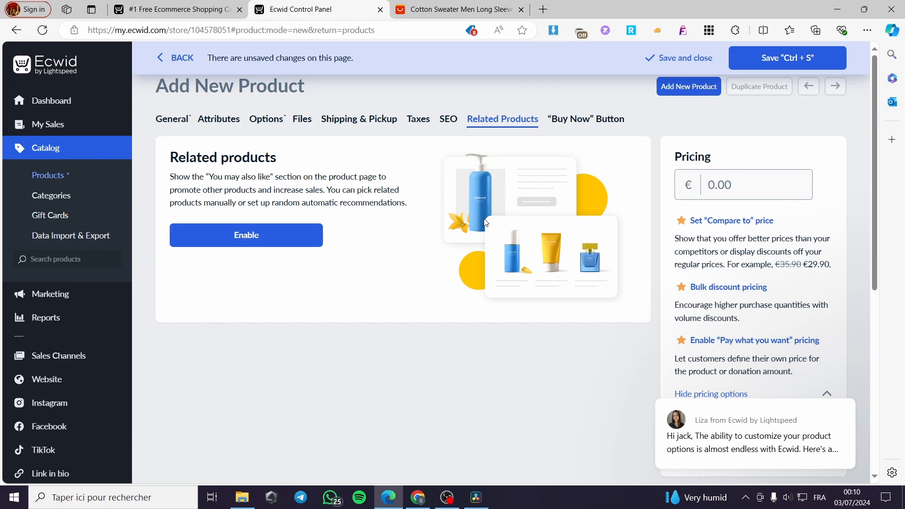
click(585, 120)
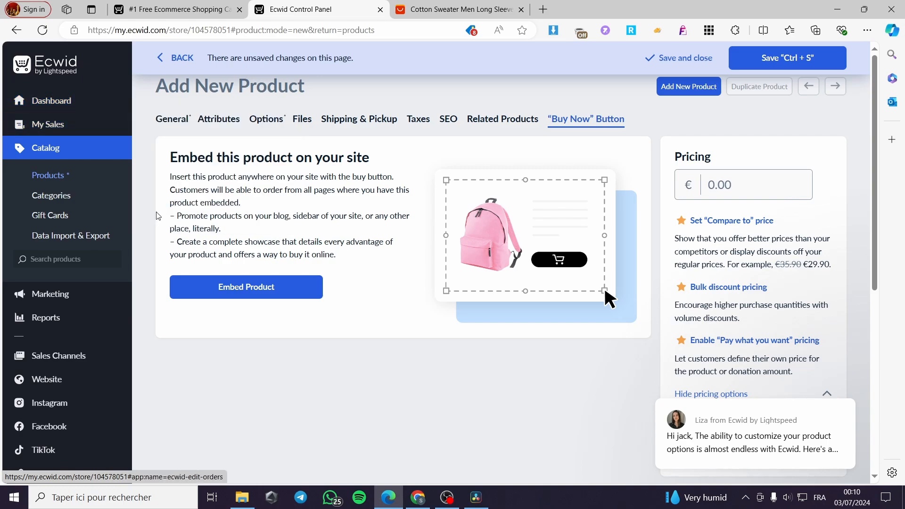
Step: Glance at the AliExpress sweater tab, then choose Apps > App Market in Ecwid
click(455, 9)
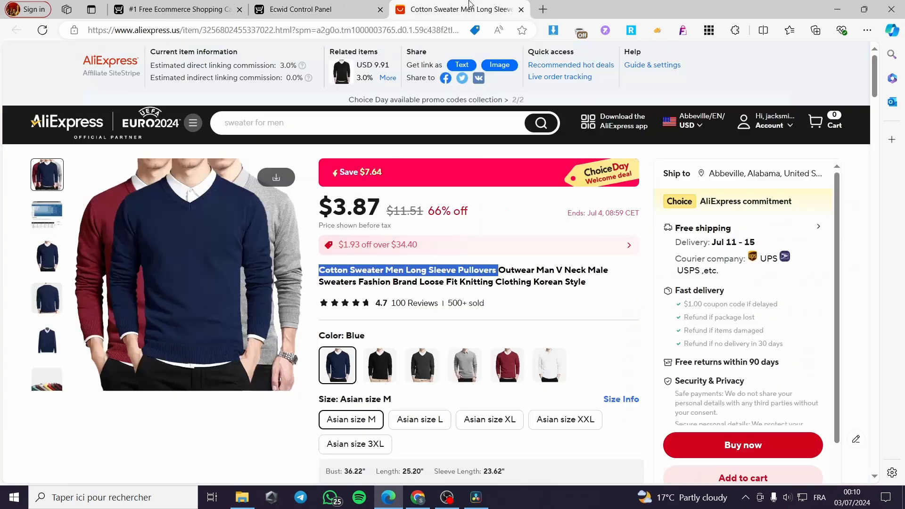
click(336, 3)
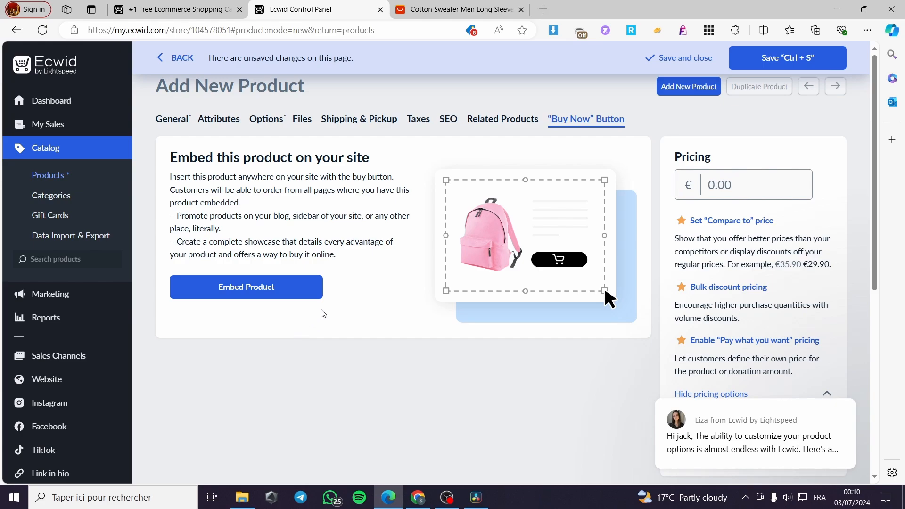
scroll(101, 358, down, 4)
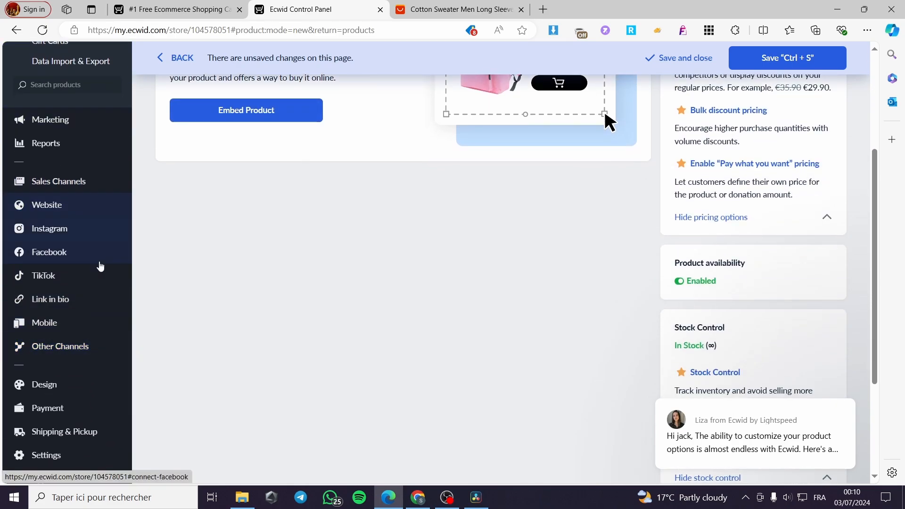
scroll(94, 330, up, 4)
scroll(74, 314, down, 6)
mouse_move(96, 330)
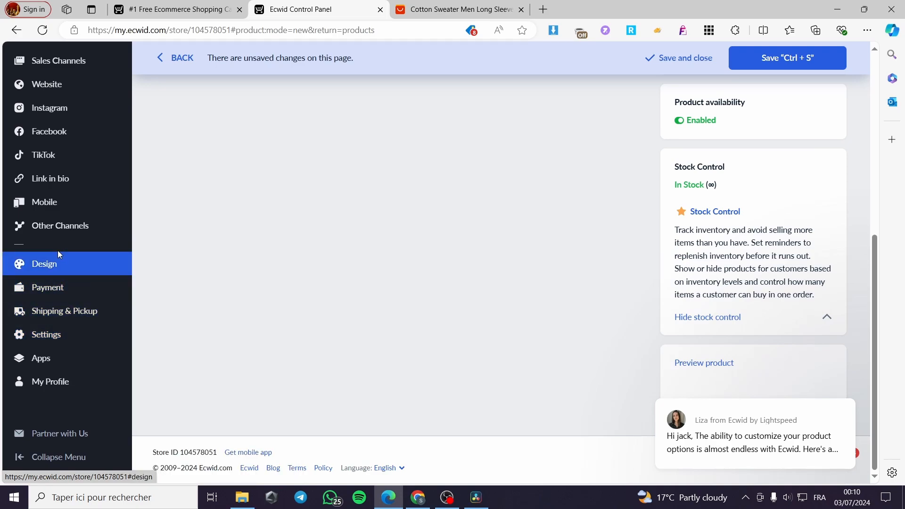
mouse_move(54, 226)
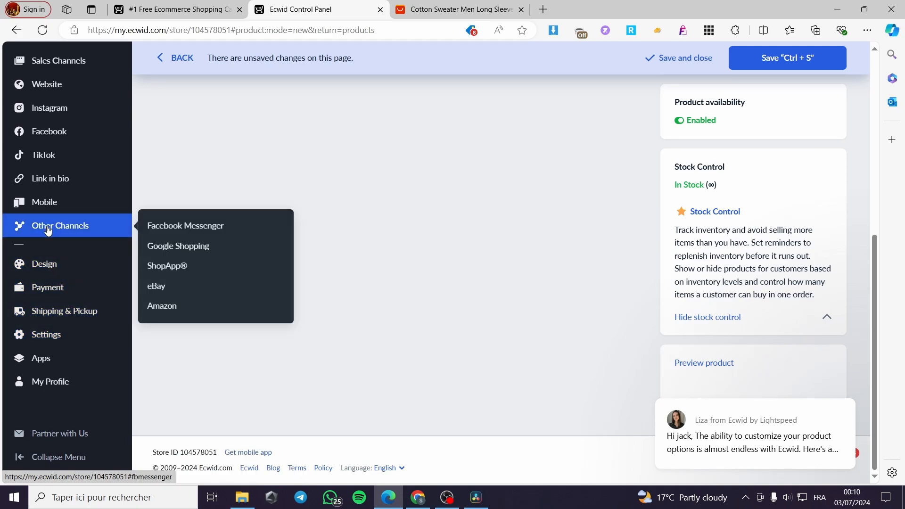
mouse_move(73, 364)
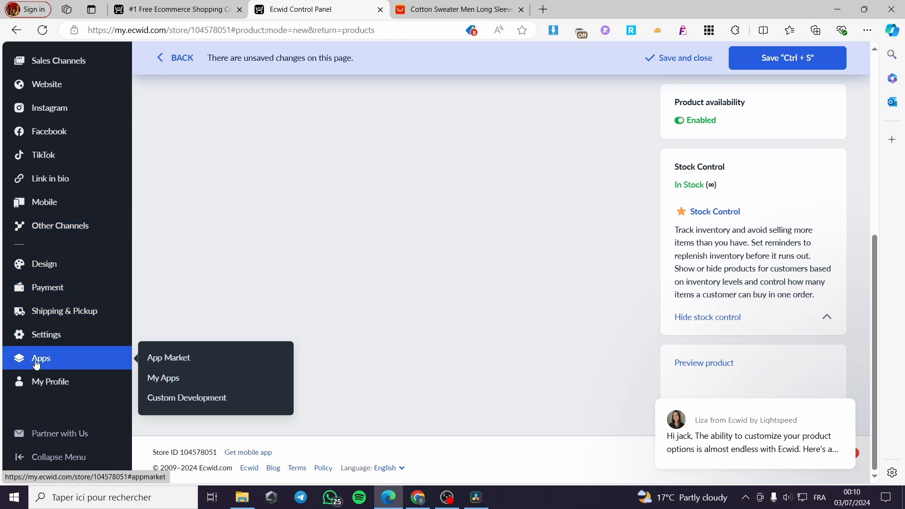
click(159, 359)
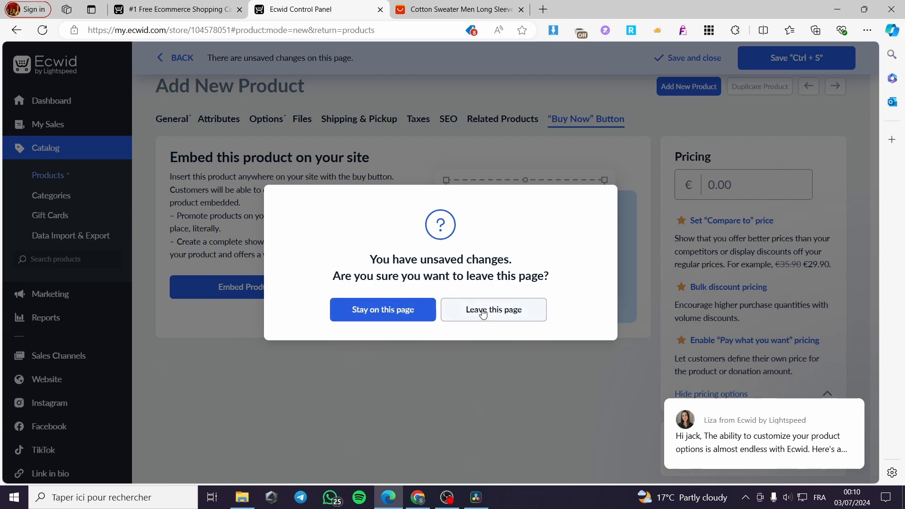
Step: Leave the product page unsaved, search apps for 'Dropshi' and open Sup Dropshipping
click(483, 312)
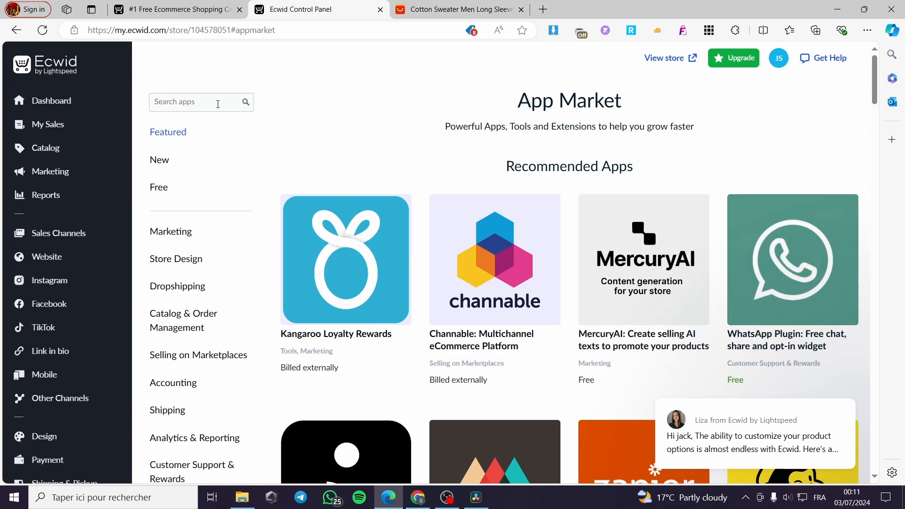
click(197, 104)
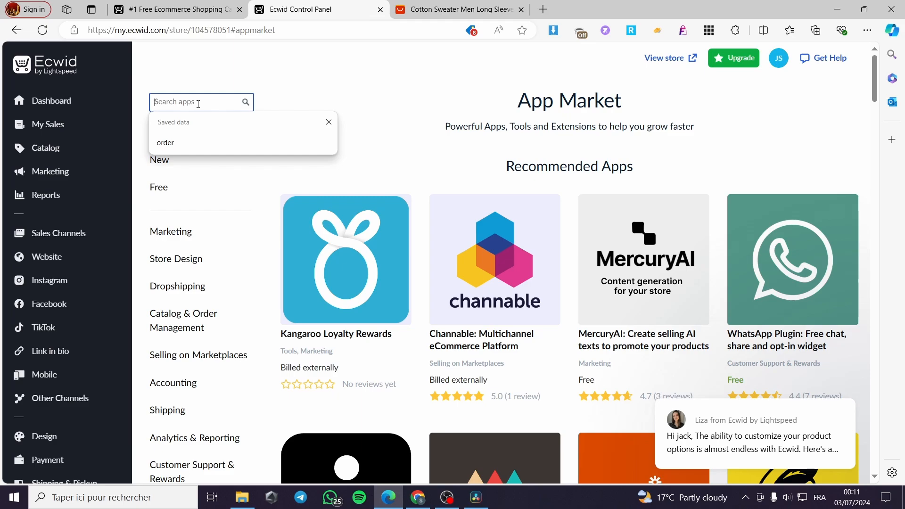
text(Drop)
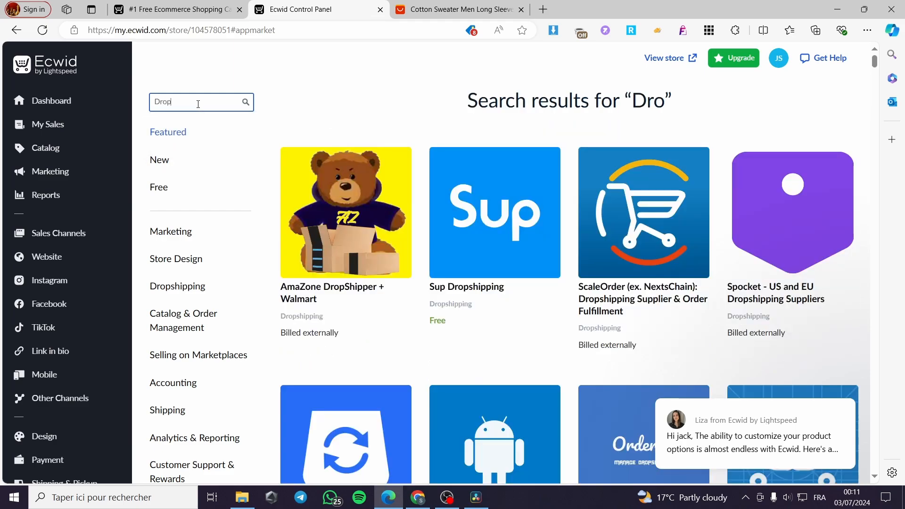
text(shipp)
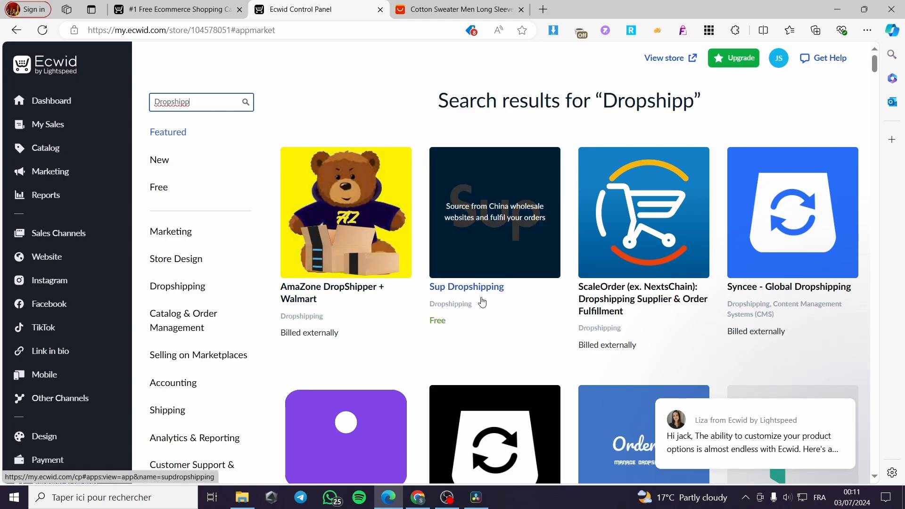
click(507, 251)
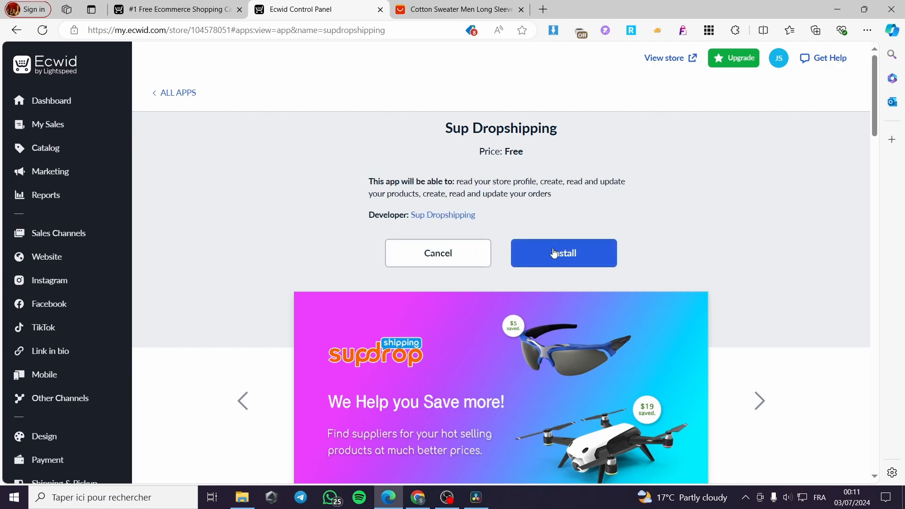
Step: Install Sup Dropshipping into the store and review its app page
click(557, 255)
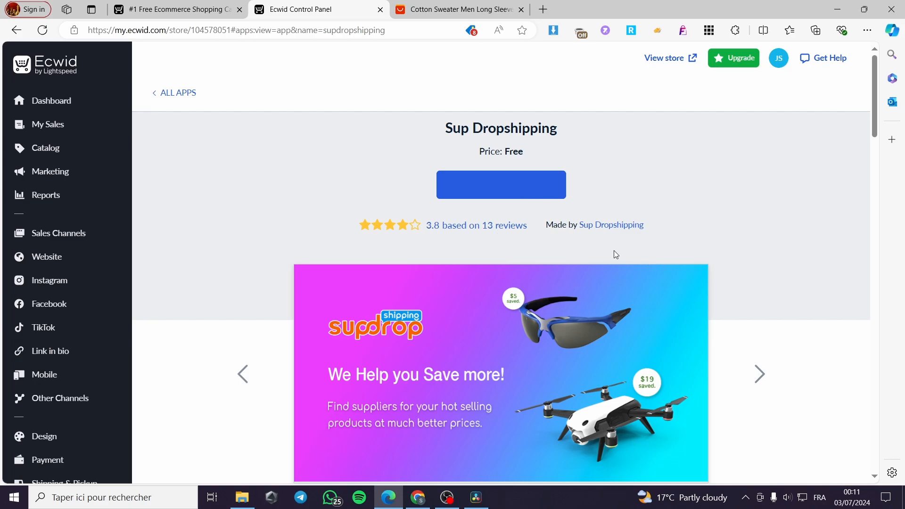
scroll(592, 254, down, 9)
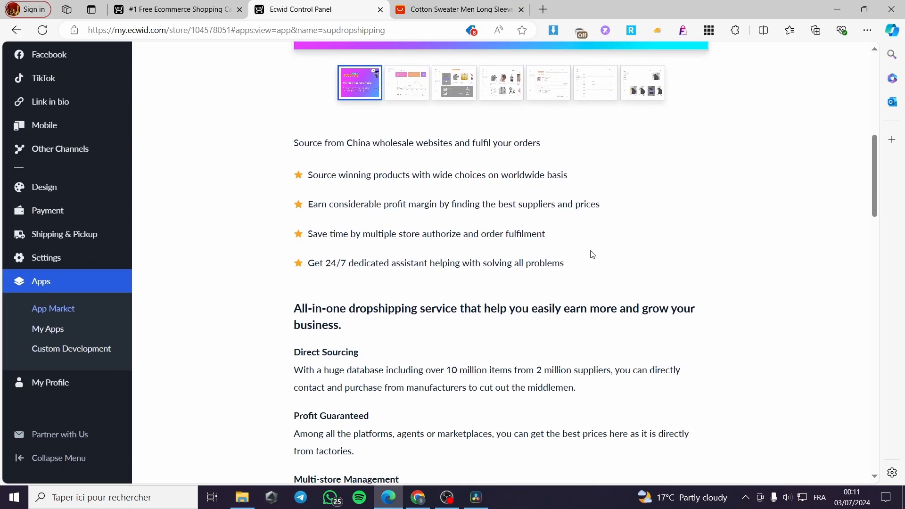
scroll(592, 254, down, 1)
scroll(441, 285, down, 6)
scroll(471, 301, up, 15)
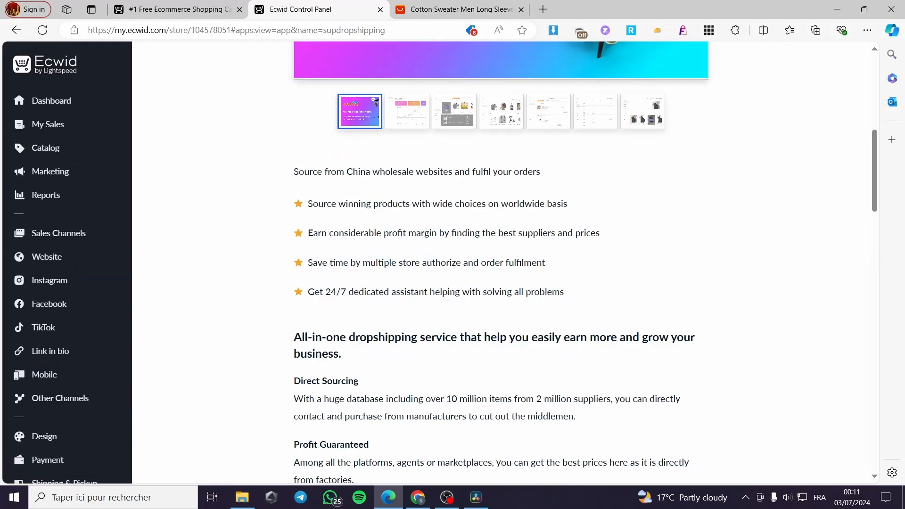
Step: Launch Sup Dropshipping so its sign-in page loads in a new tab
click(529, 200)
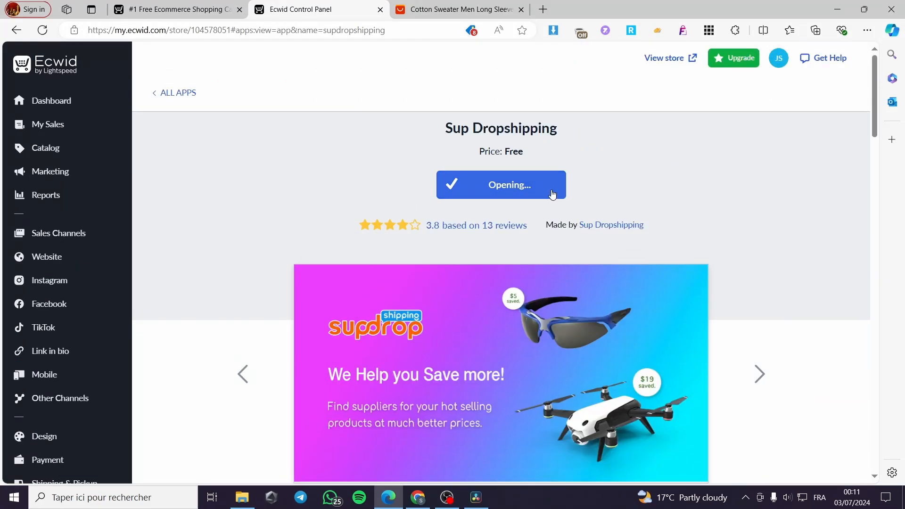
click(544, 194)
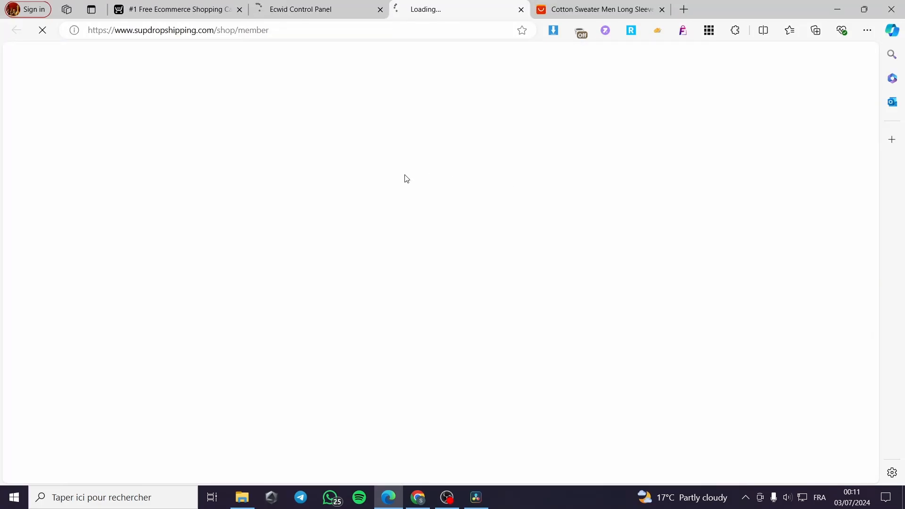
click(331, 4)
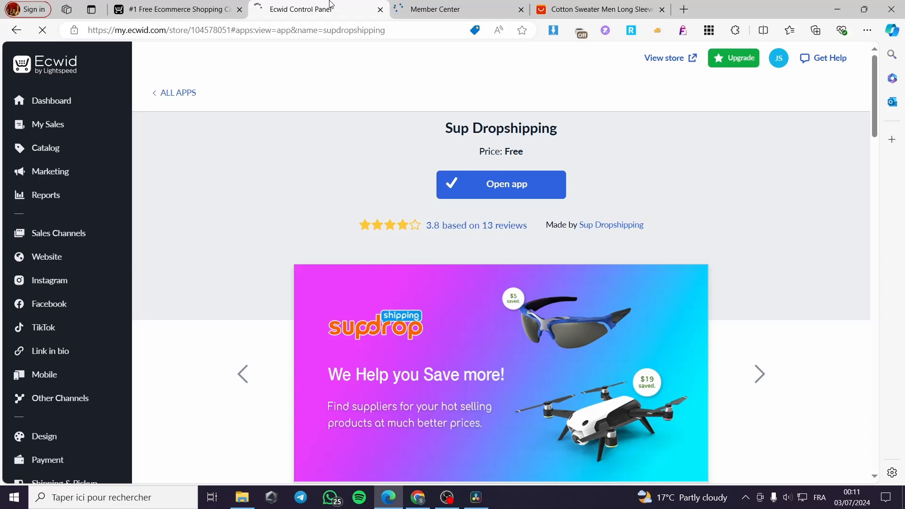
click(448, 6)
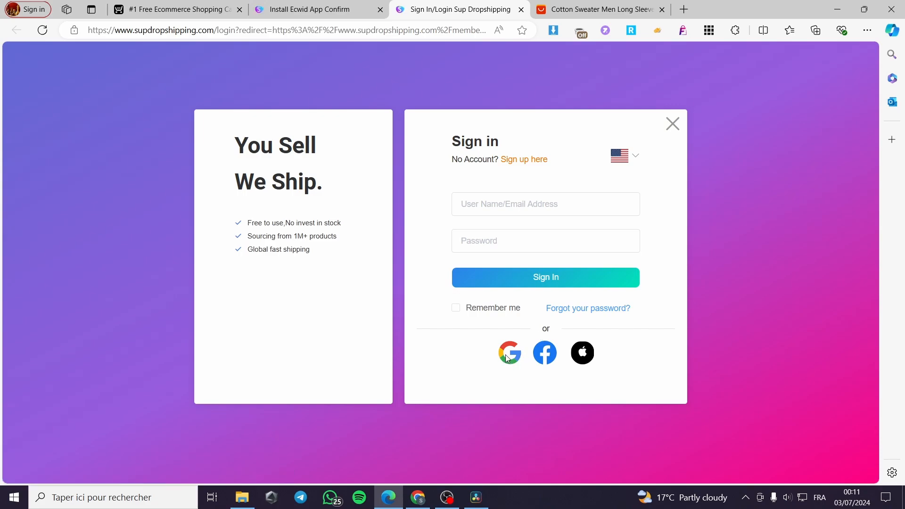
Step: Sign in with the Google account, enter its password and bind it to Sup Dropshipping
click(508, 354)
click(529, 178)
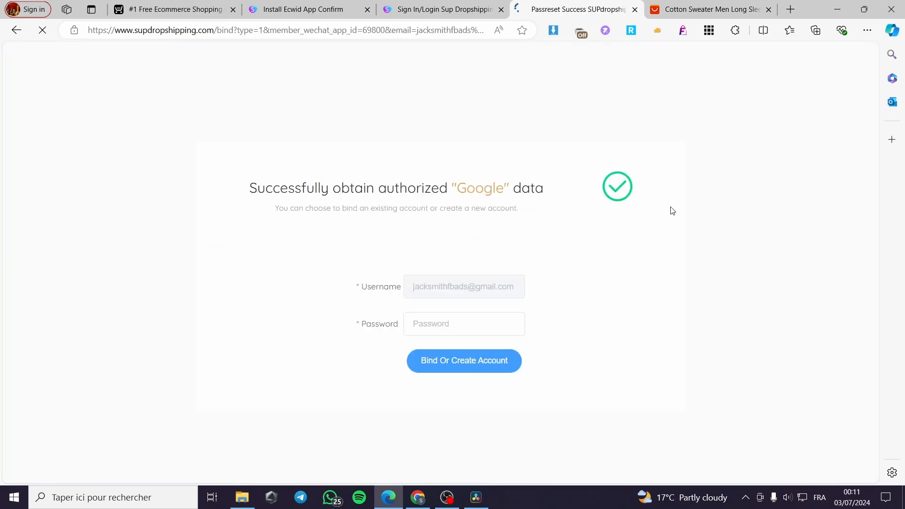
click(452, 326)
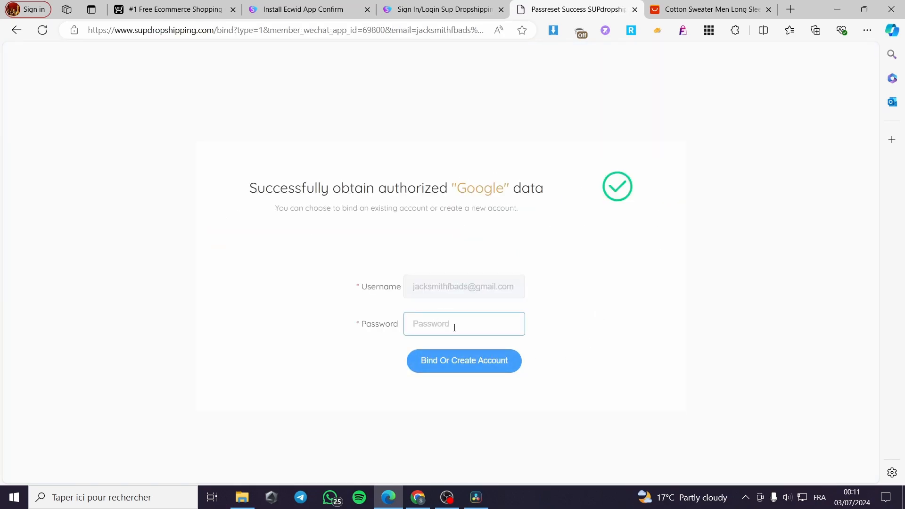
text(••)
click(491, 370)
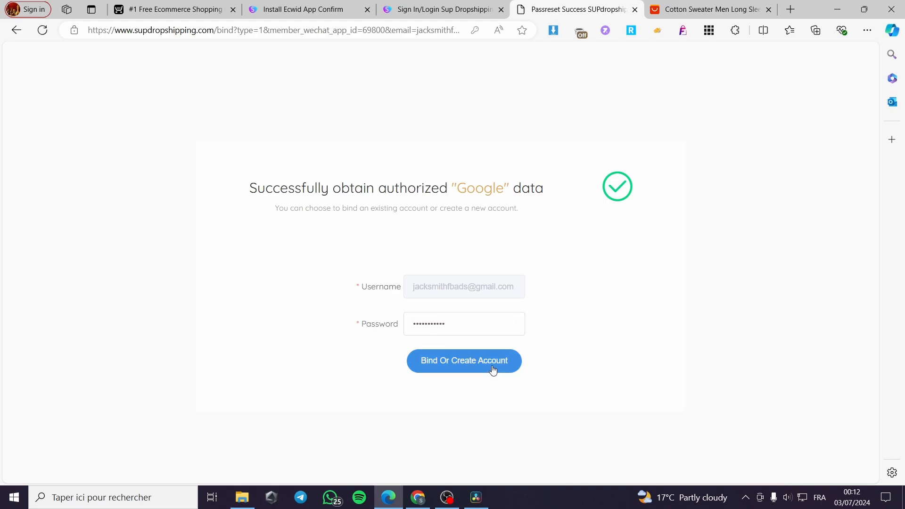
click(502, 351)
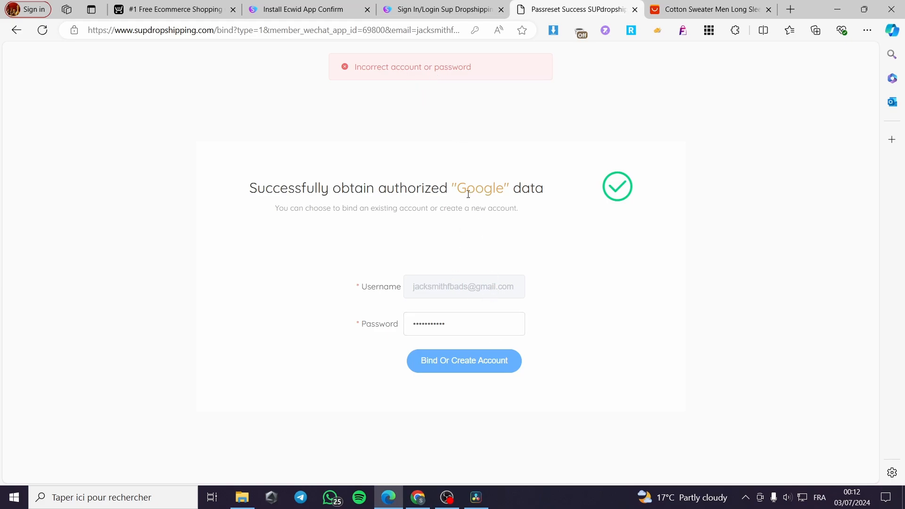
click(463, 326)
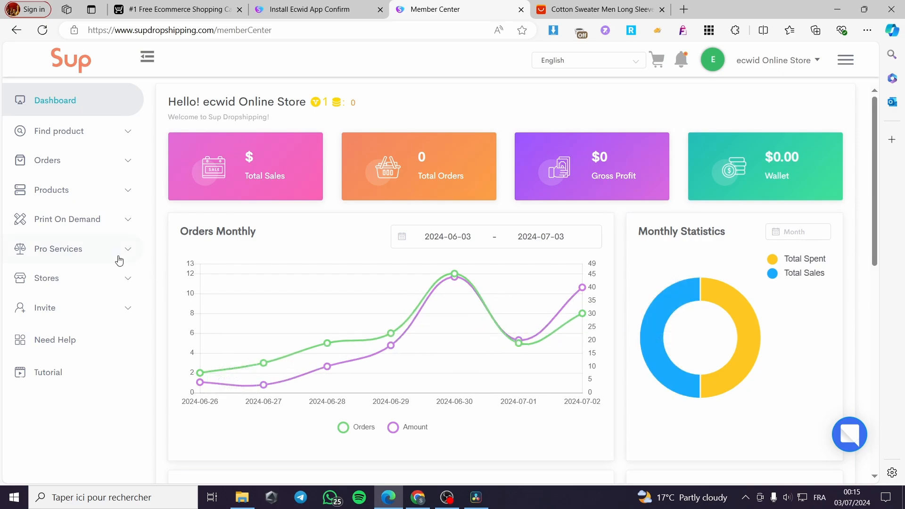
Step: Check the Ecwid store's authorization card under Stores, confirming syncing is on
click(126, 280)
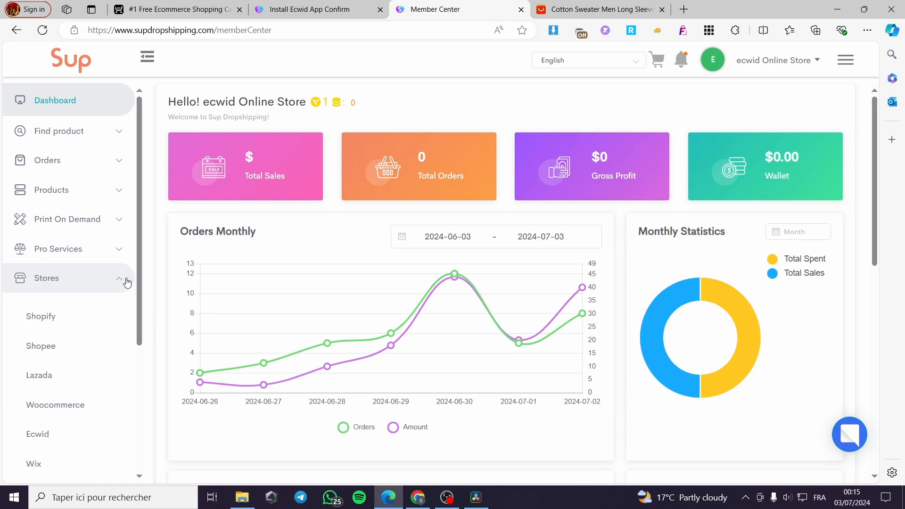
scroll(99, 288, down, 3)
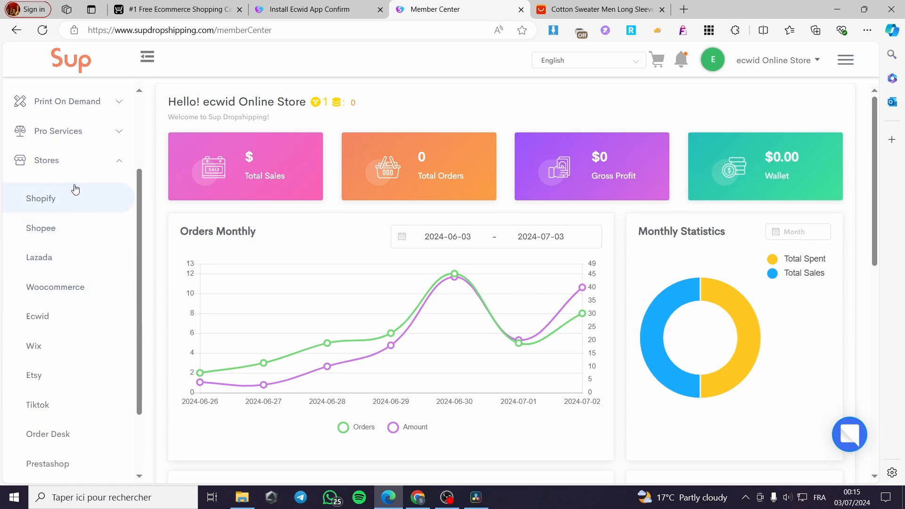
click(44, 323)
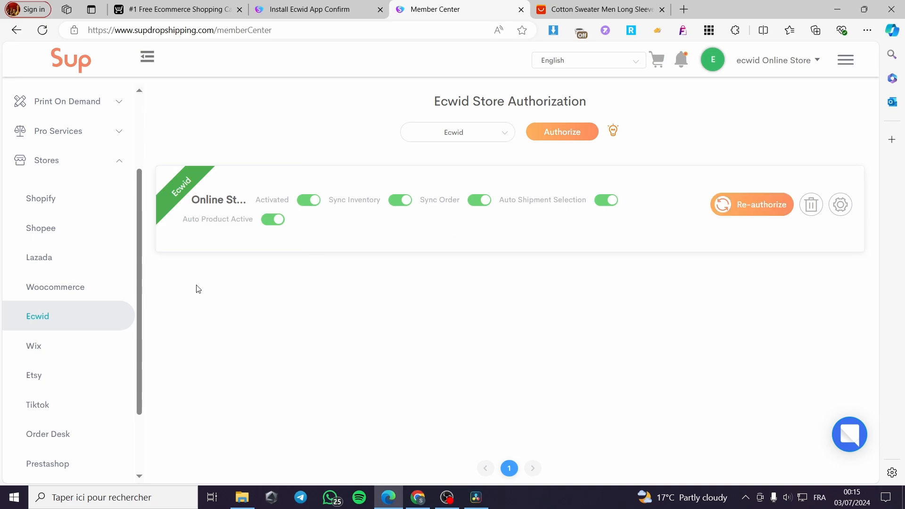
Step: Open the Sourcing upload page under Find product
scroll(56, 285, up, 3)
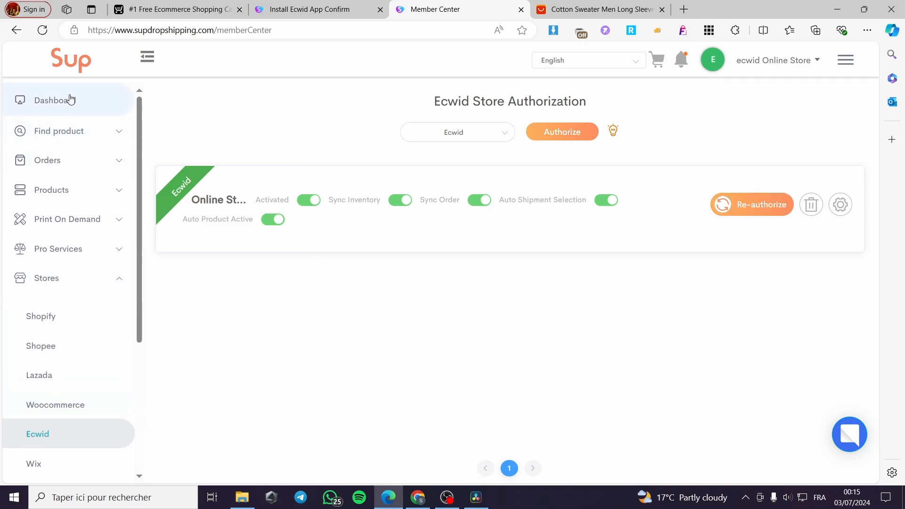
click(48, 139)
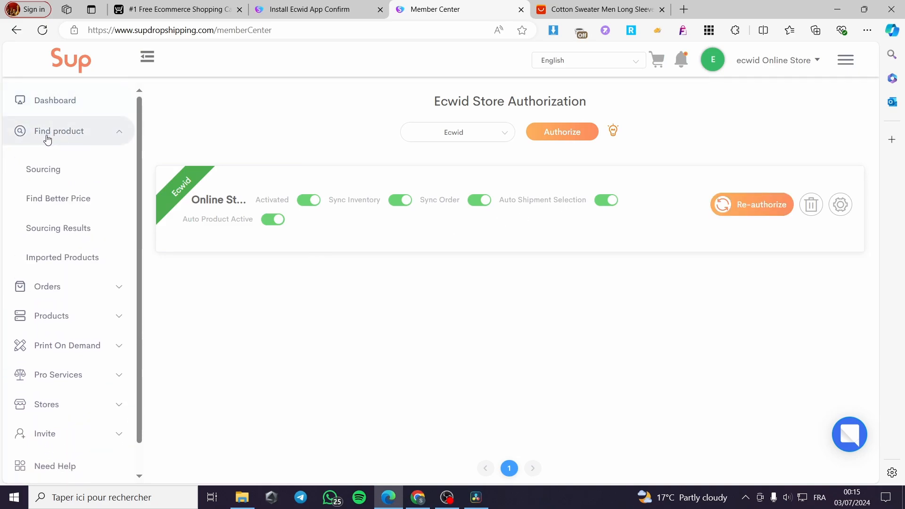
click(61, 175)
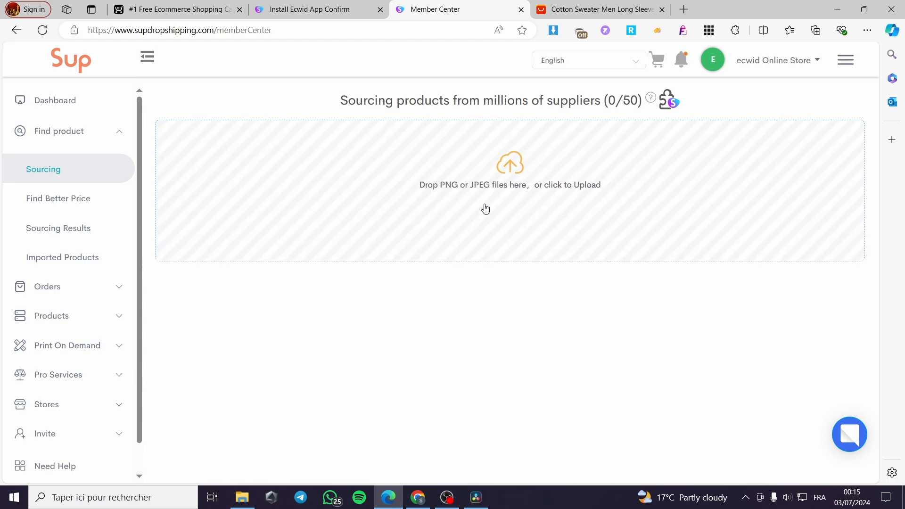
Step: Look at Find Better Price and its FIND NEW PRODUCT tab, then open Imported Products
click(77, 202)
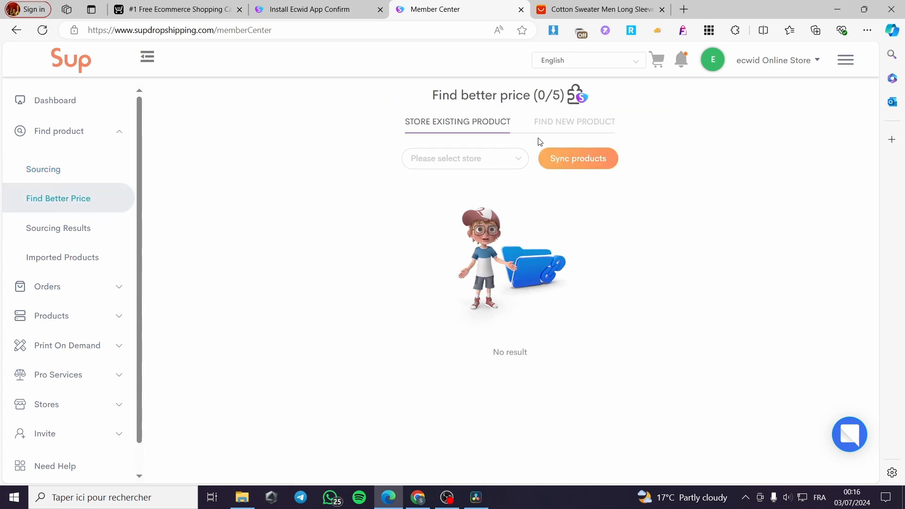
click(569, 132)
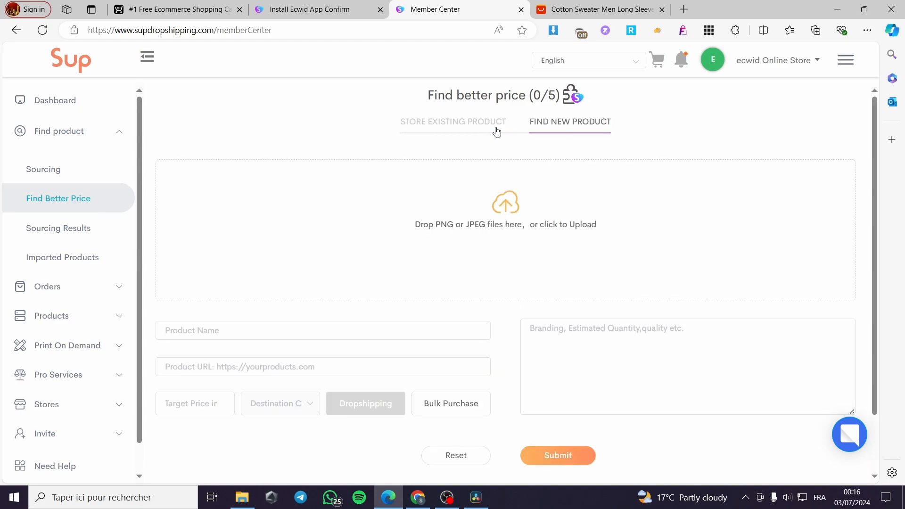
click(82, 254)
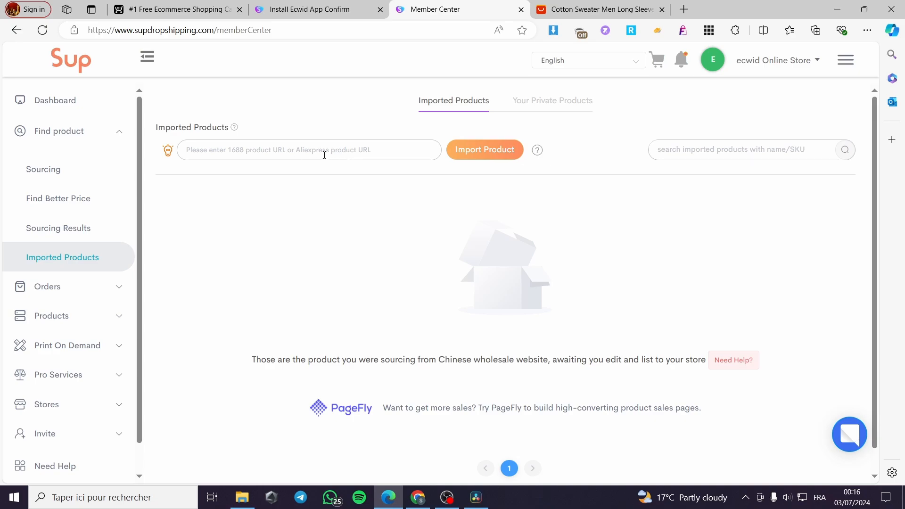
Step: Copy the AliExpress sweater's URL, paste it into the import field and start importing
click(599, 9)
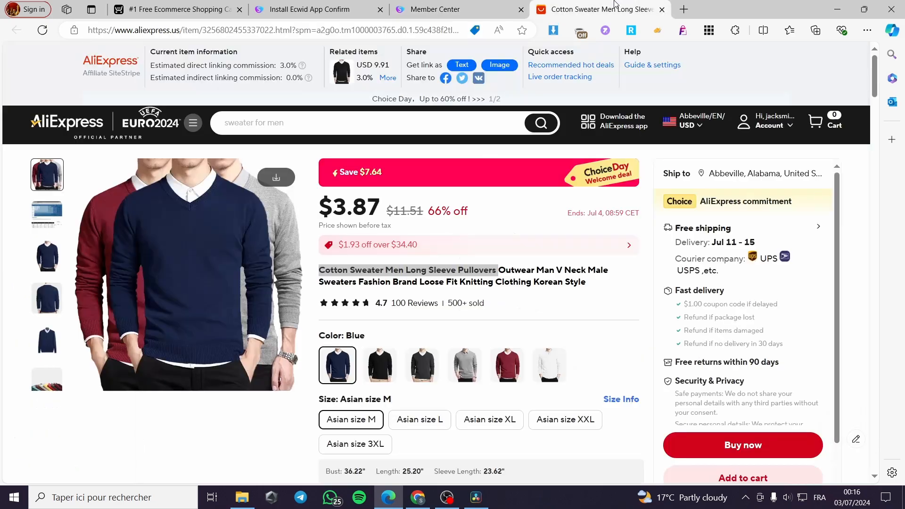
click(330, 28)
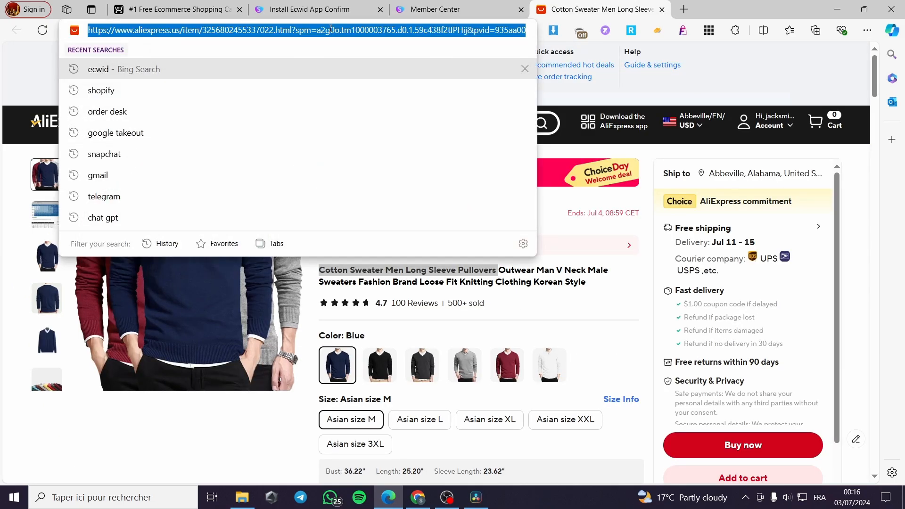
click(426, 10)
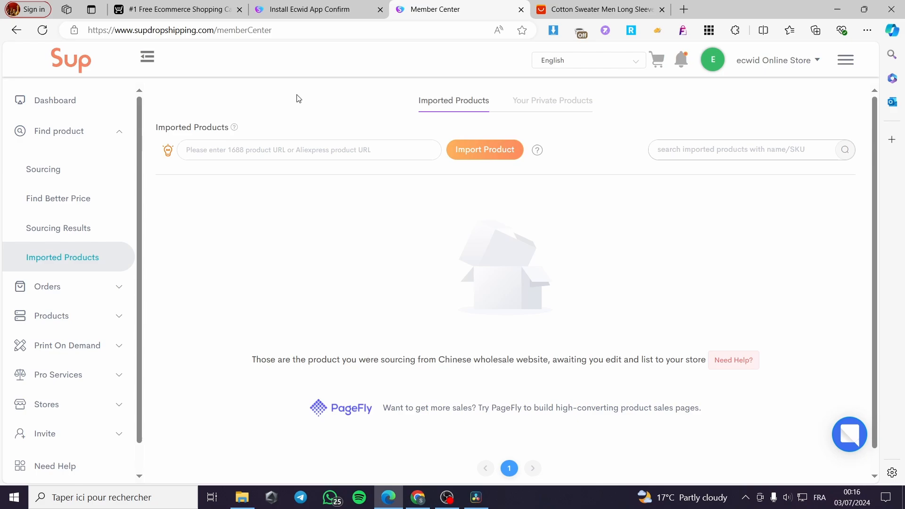
click(258, 150)
key(ctrl+v)
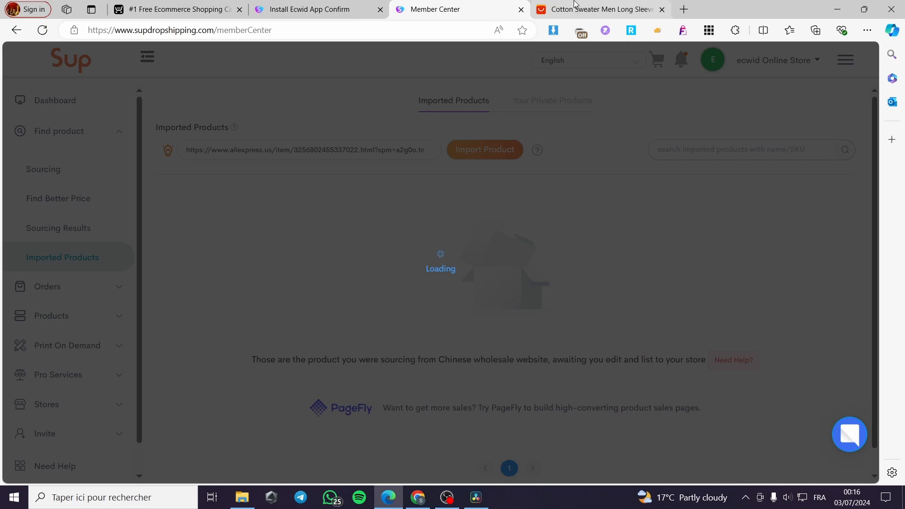
click(598, 9)
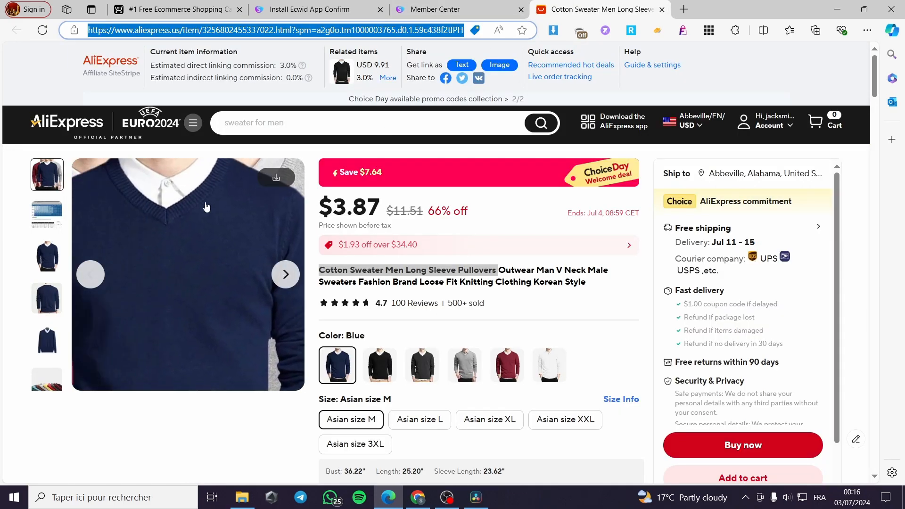
click(437, 5)
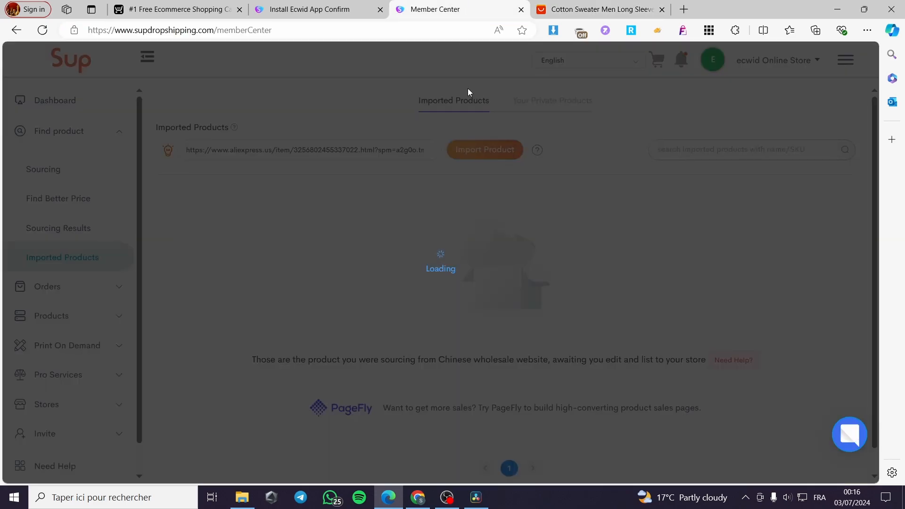